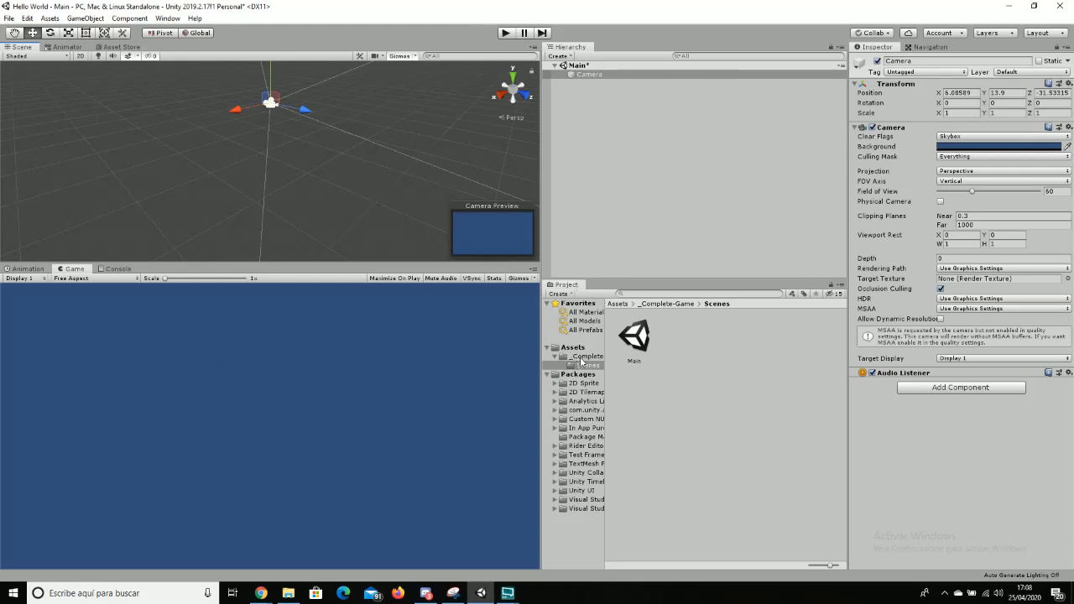
- Examine the contents of the project's _Complete-Game, Scenes and Packages folders, collapsing the Packages tree
{"action": "left_click", "coordinate": [583, 358]}
{"action": "left_click", "coordinate": [586, 366]}
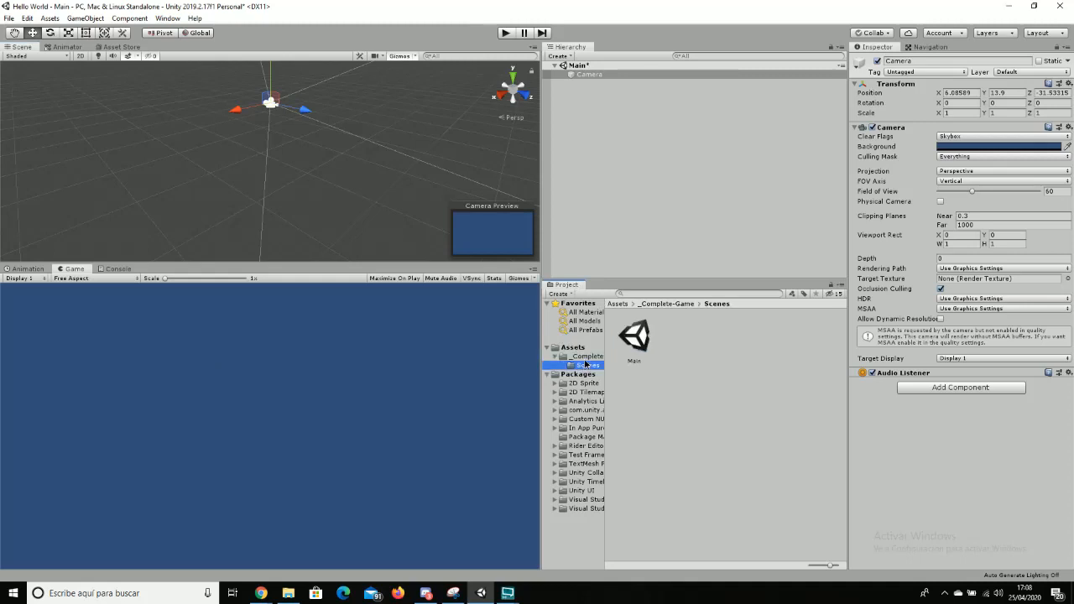
{"action": "left_click", "coordinate": [585, 360]}
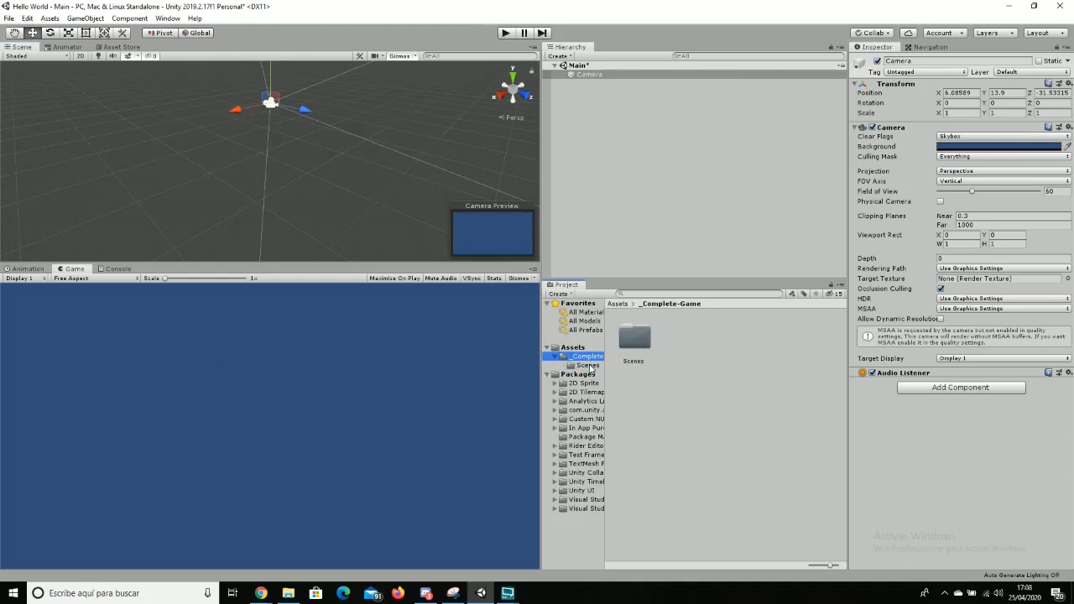
{"action": "left_click", "coordinate": [578, 374]}
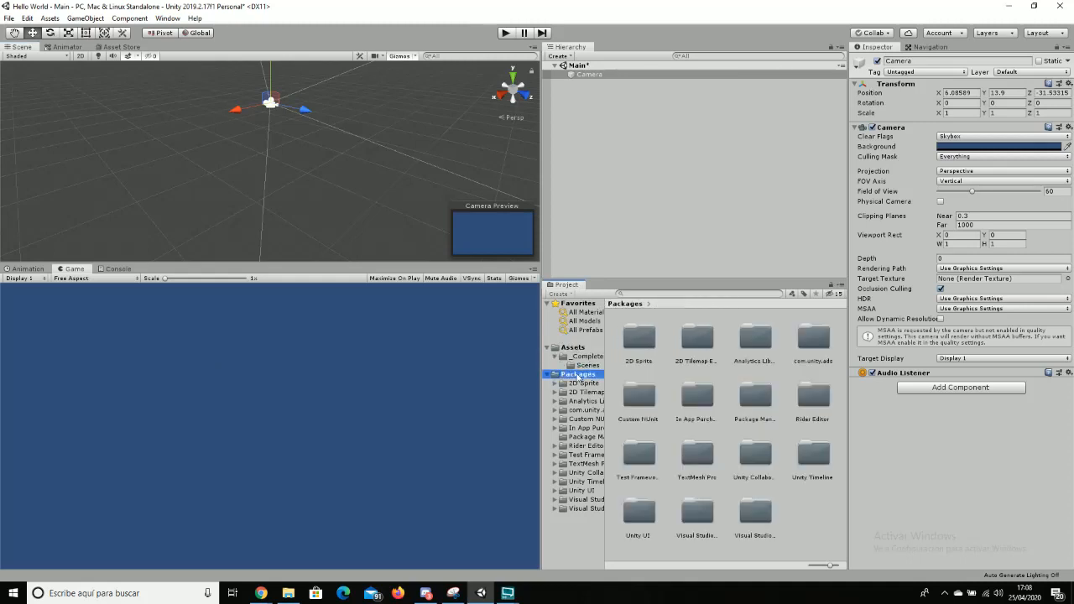
{"action": "left_click", "coordinate": [548, 374]}
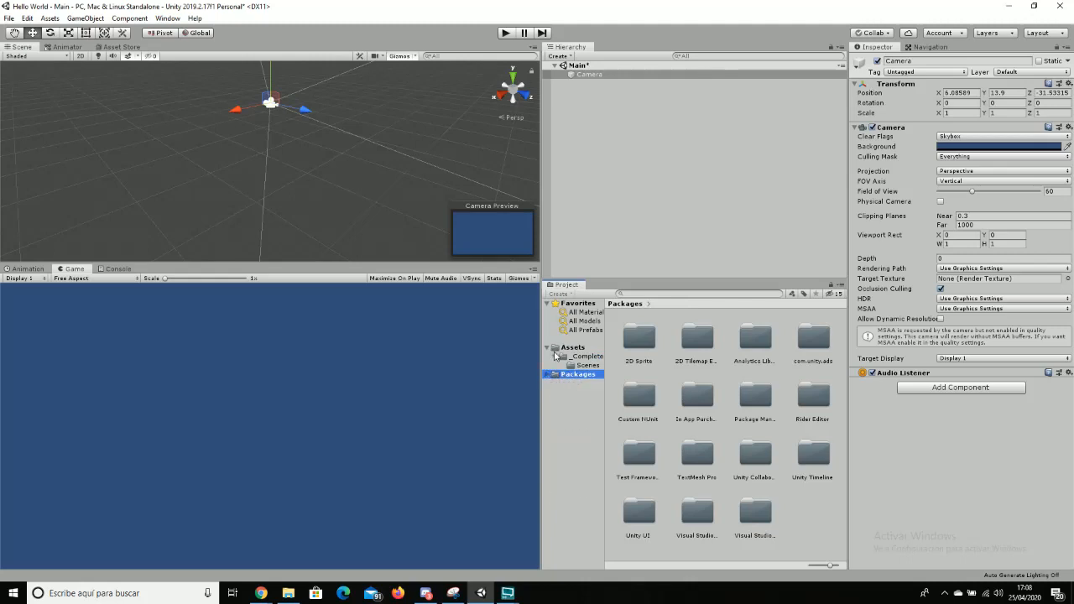
{"action": "scroll", "coordinate": [367, 149], "scroll_direction": "down", "scroll_amount": 3}
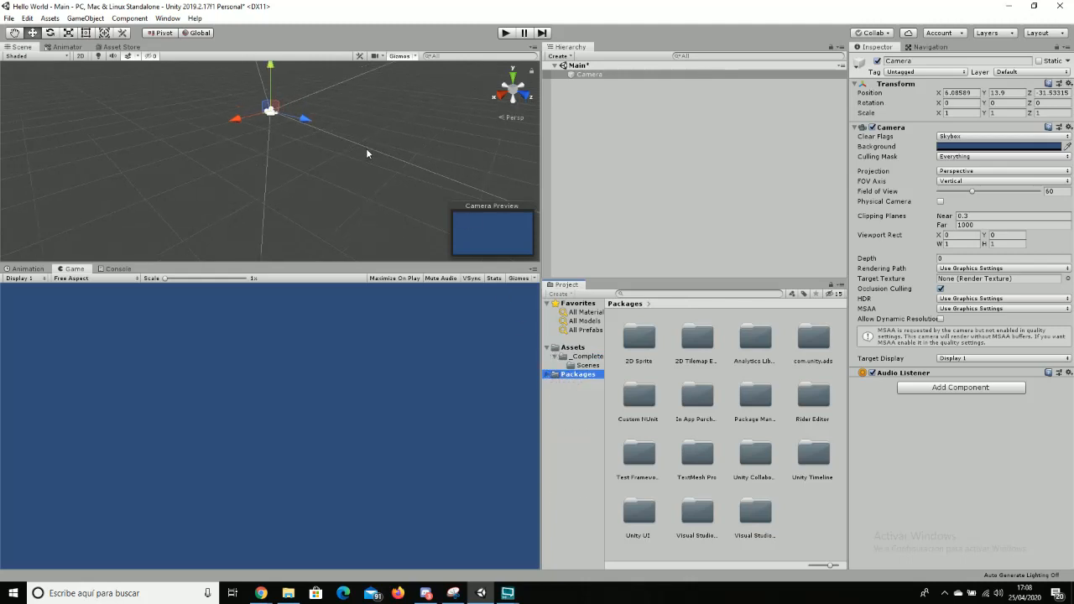
{"action": "left_click", "coordinate": [578, 133]}
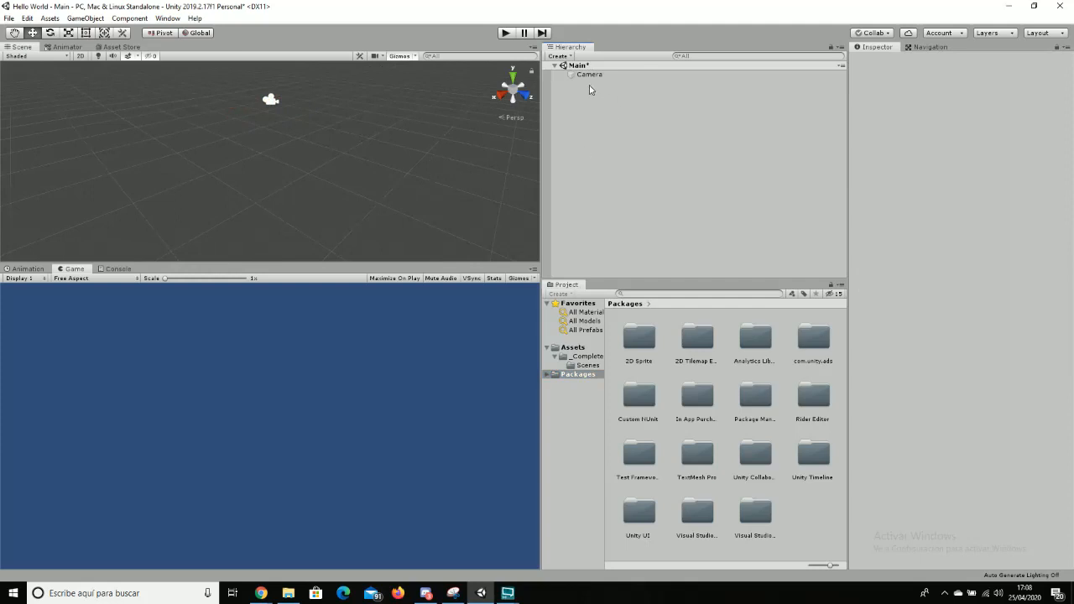
{"action": "left_click", "coordinate": [584, 356]}
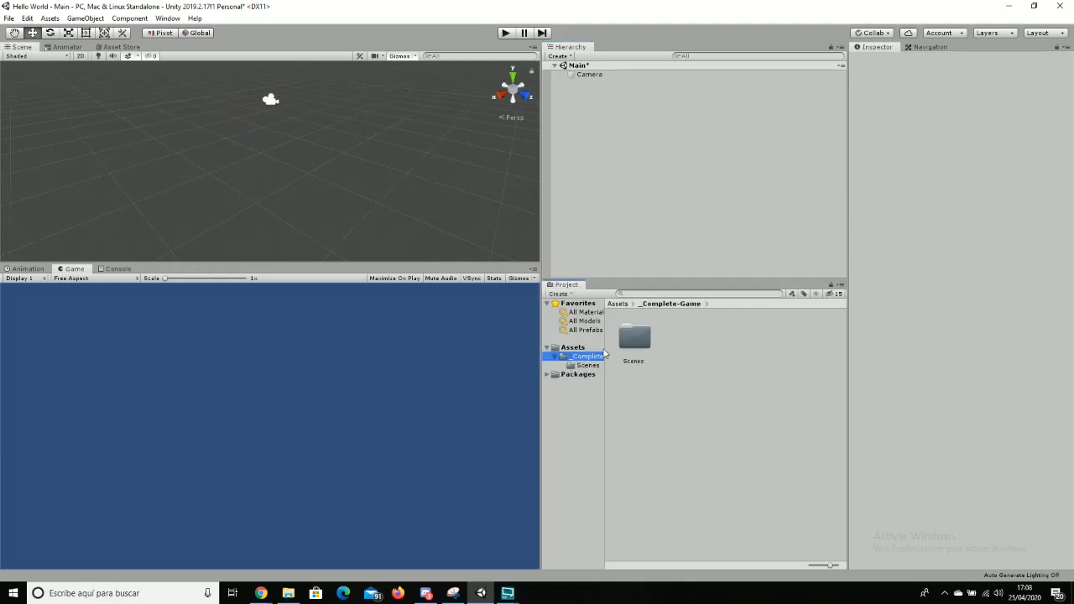
{"action": "left_click", "coordinate": [579, 367]}
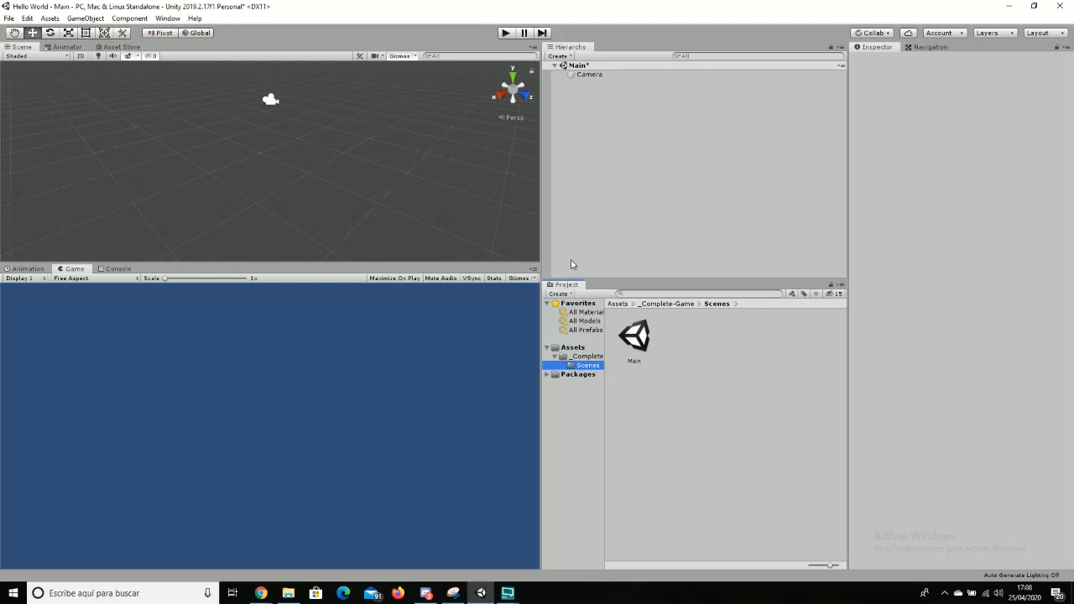
- Add a 3D Cube to the Main scene, frame it in the Scene view and move it to about Z -31.55
{"action": "right_click", "coordinate": [630, 131]}
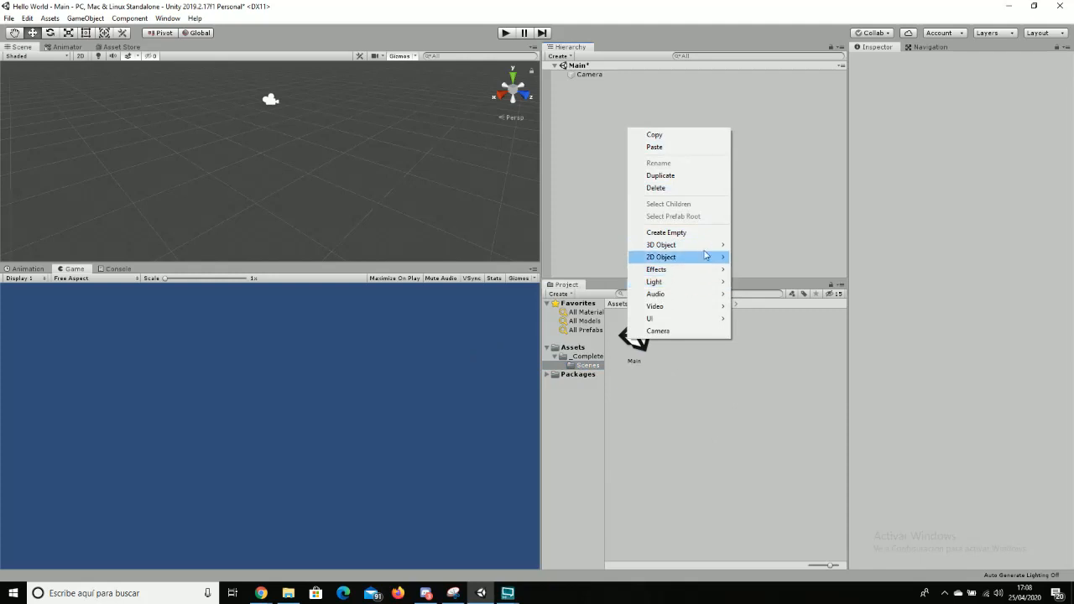
{"action": "mouse_move", "coordinate": [702, 251]}
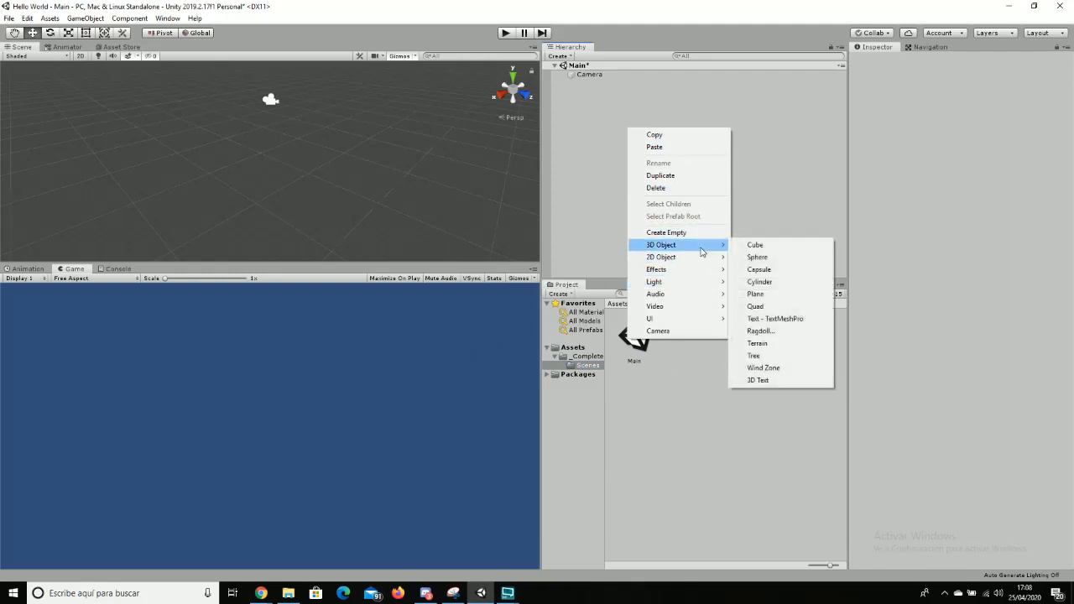
{"action": "left_click", "coordinate": [754, 244]}
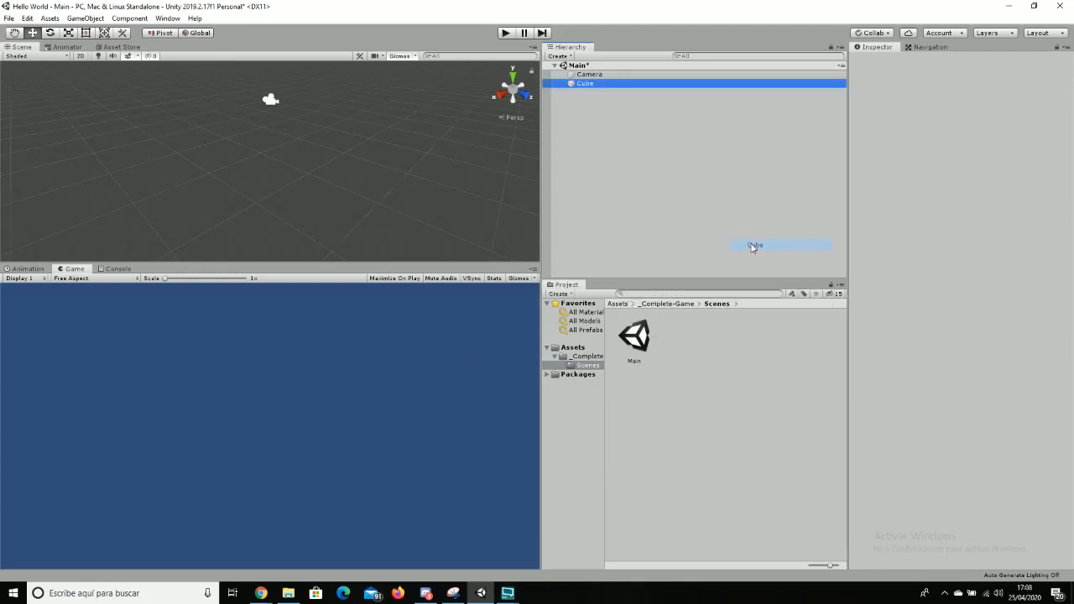
{"action": "double_click", "coordinate": [581, 83]}
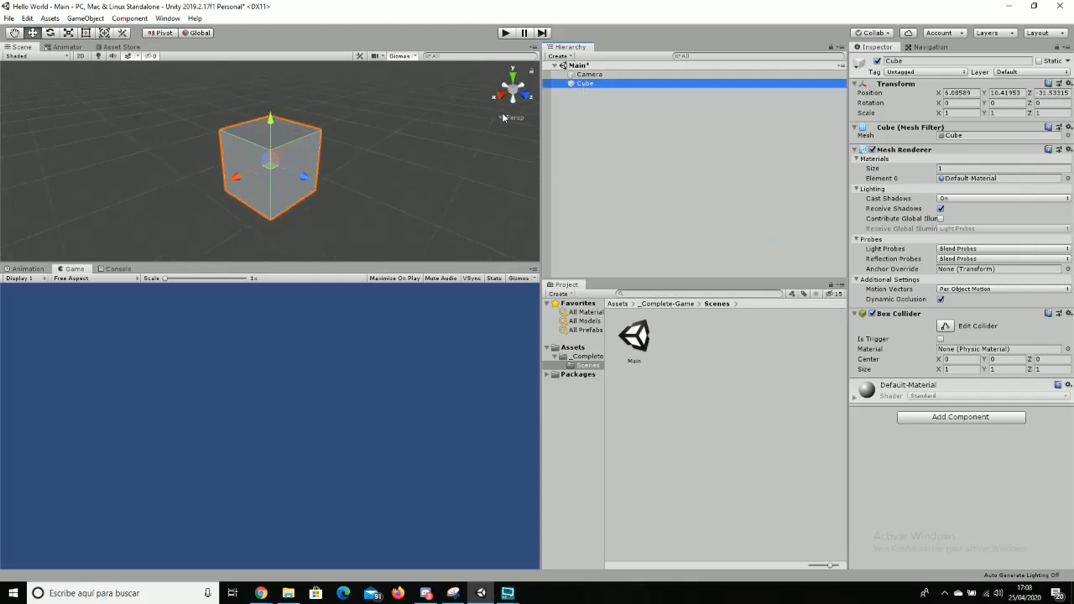
{"action": "left_click", "coordinate": [322, 187]}
{"action": "left_click_drag", "start_coordinate": [323, 186], "coordinate": [319, 185]}
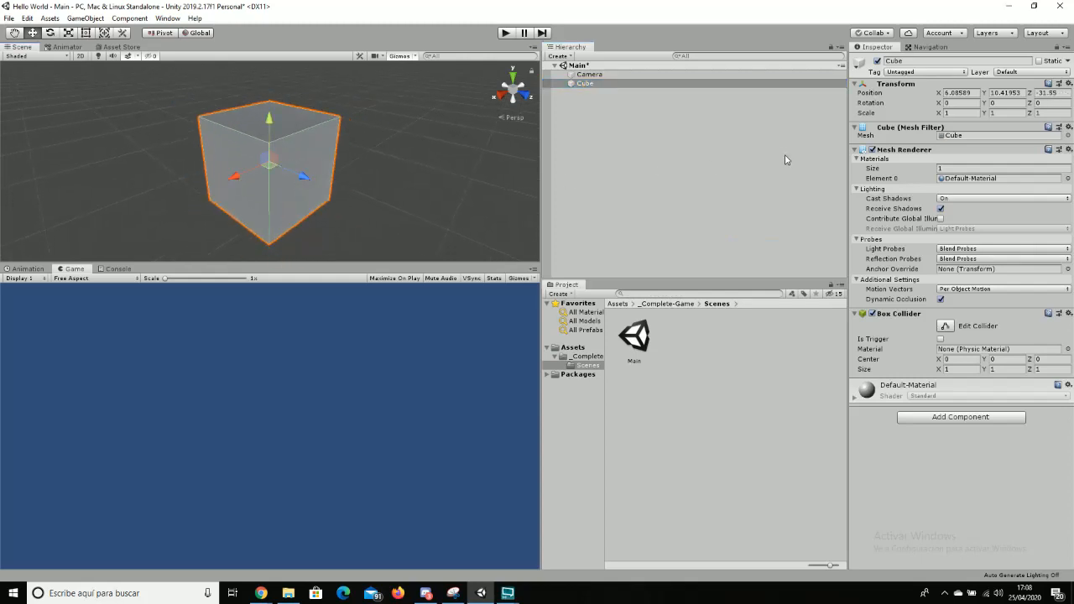
- Search the components available for the cube with "ma" and "scr", and close the list without adding one
{"action": "left_click", "coordinate": [932, 417]}
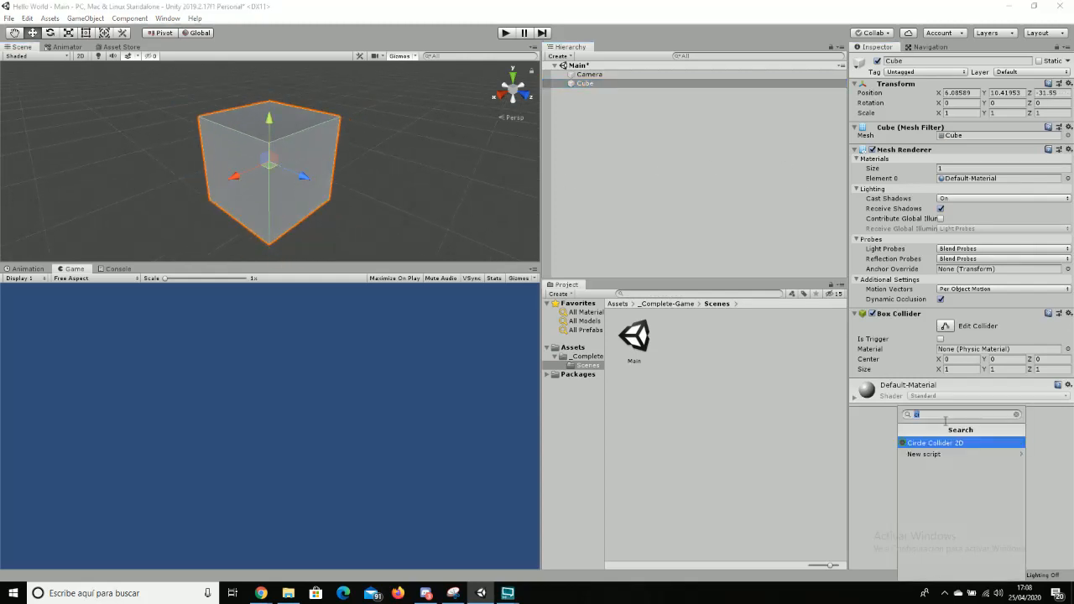
{"action": "type", "text": "ma"}
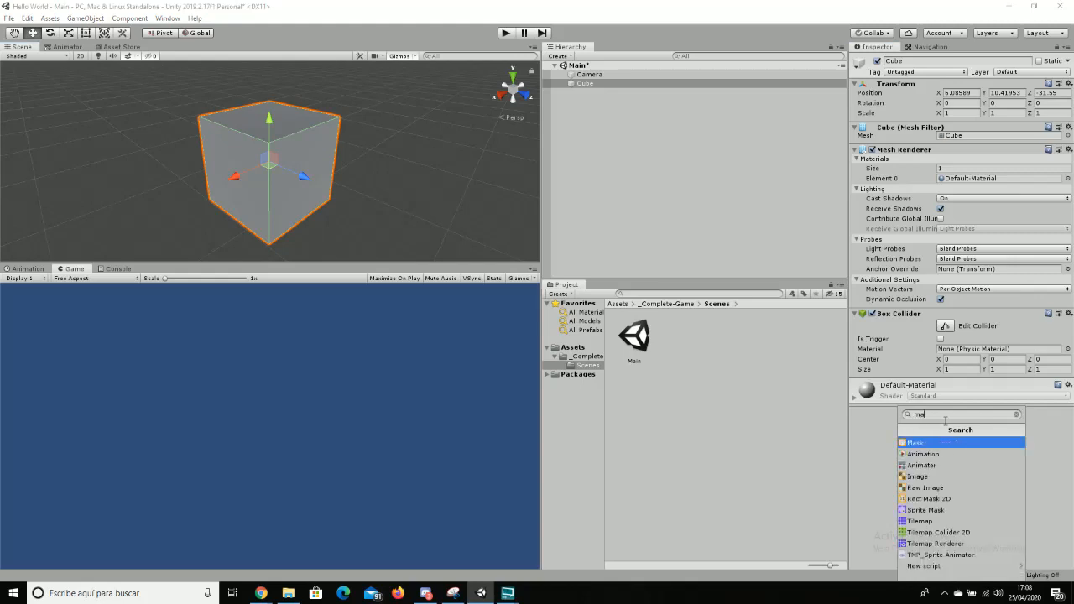
{"action": "key", "text": "BackSpace"}
{"action": "key", "text": "BackSpace"}
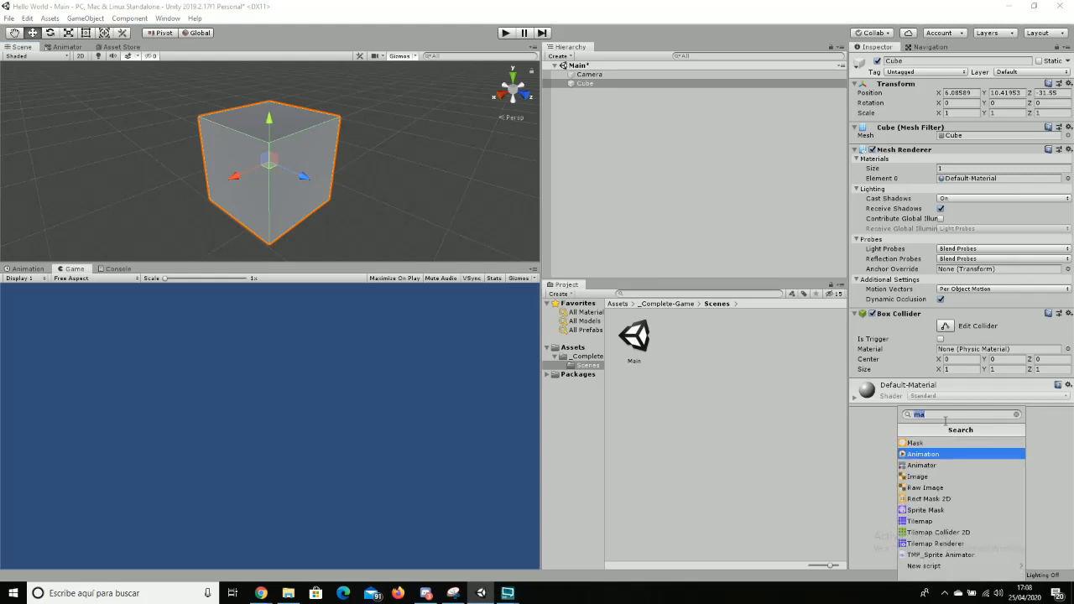
{"action": "type", "text": "scr"}
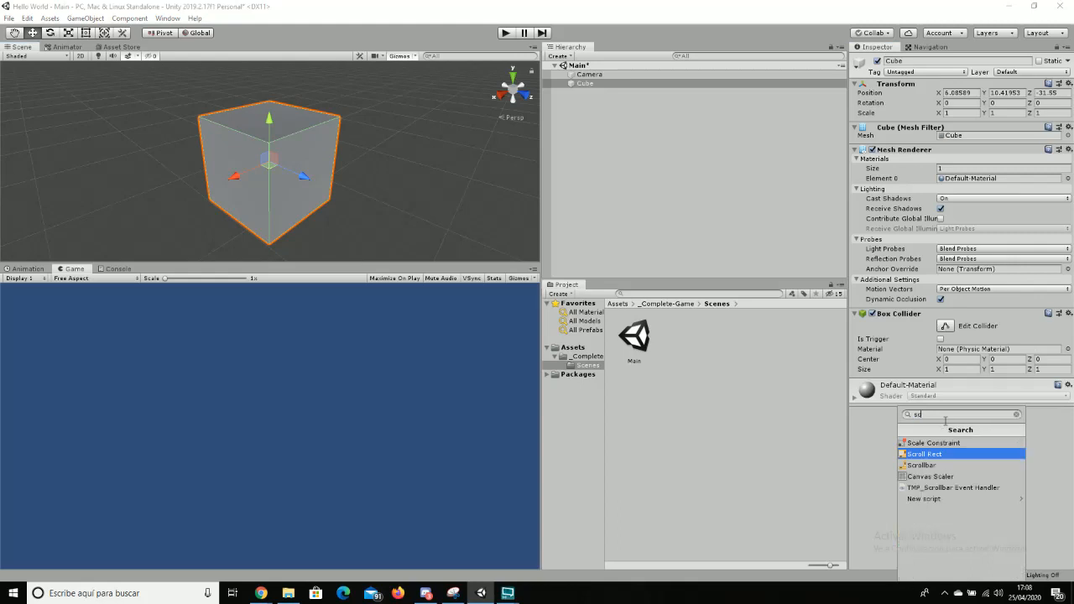
{"action": "key", "text": "Down"}
{"action": "key", "text": "Down"}
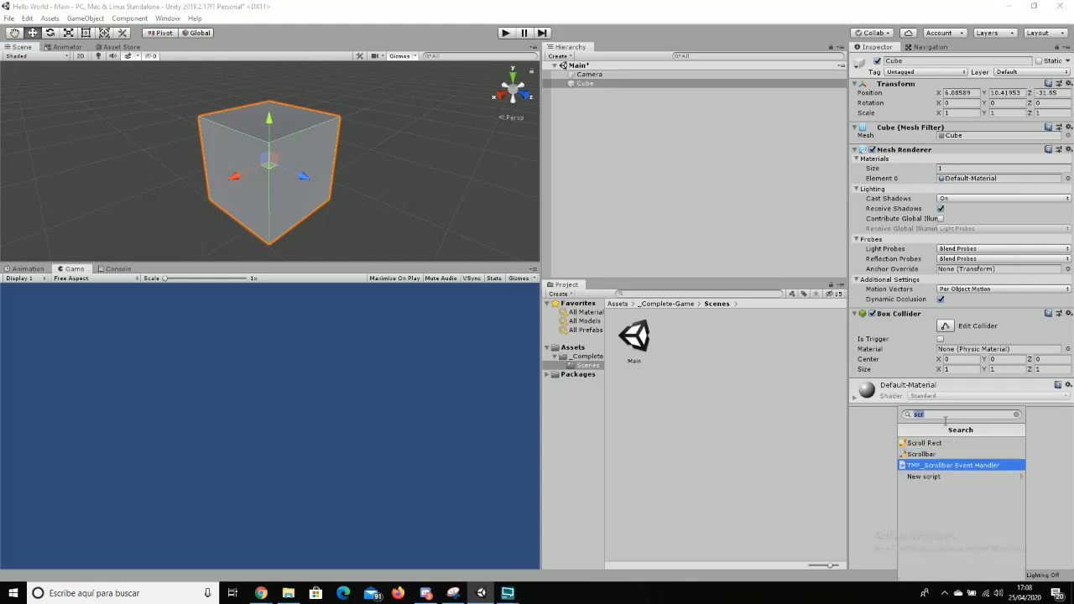
{"action": "key", "text": "Up"}
{"action": "key", "text": "BackSpace"}
{"action": "key", "text": "BackSpace"}
{"action": "key", "text": "BackSpace"}
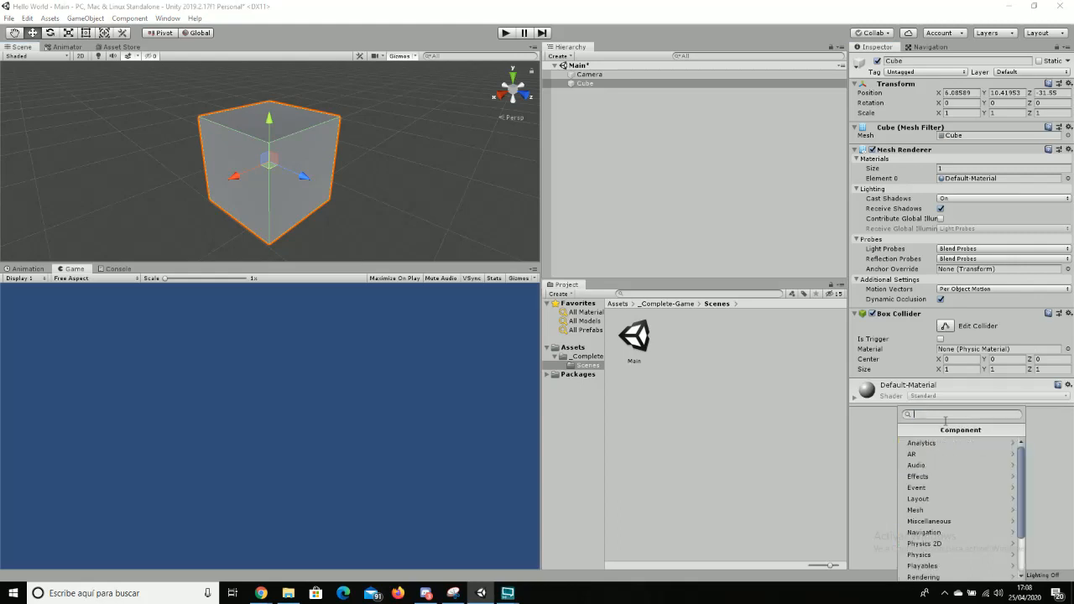
{"action": "left_click", "coordinate": [866, 434]}
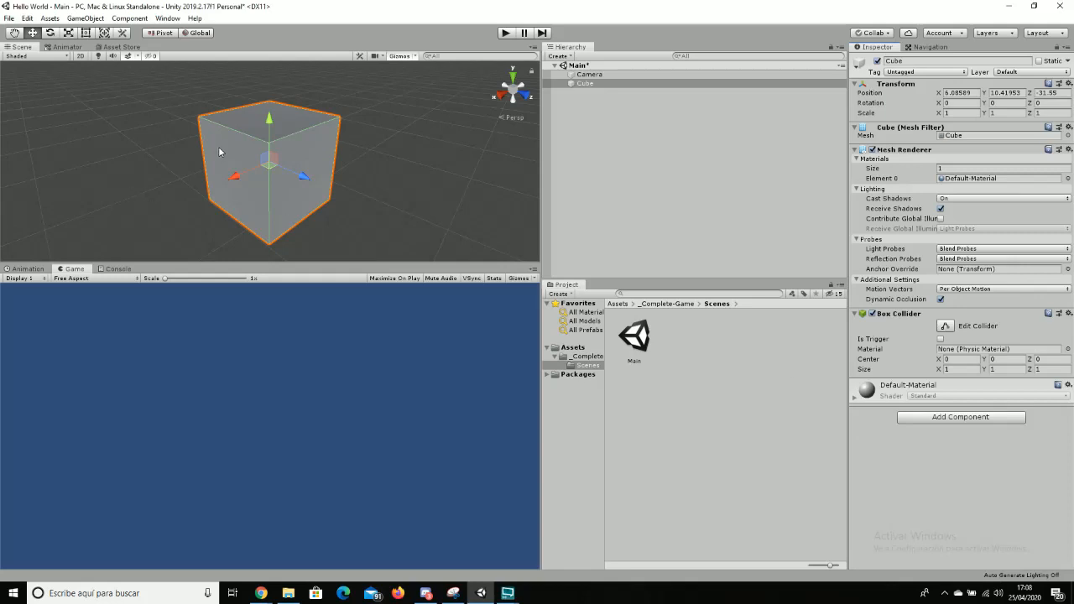
- Find 2D Roguelike among the purchased Asset Store assets, start importing the complete project and accept the install/upgrade of its dependencies
{"action": "scroll", "coordinate": [218, 147], "scroll_direction": "down", "scroll_amount": 3}
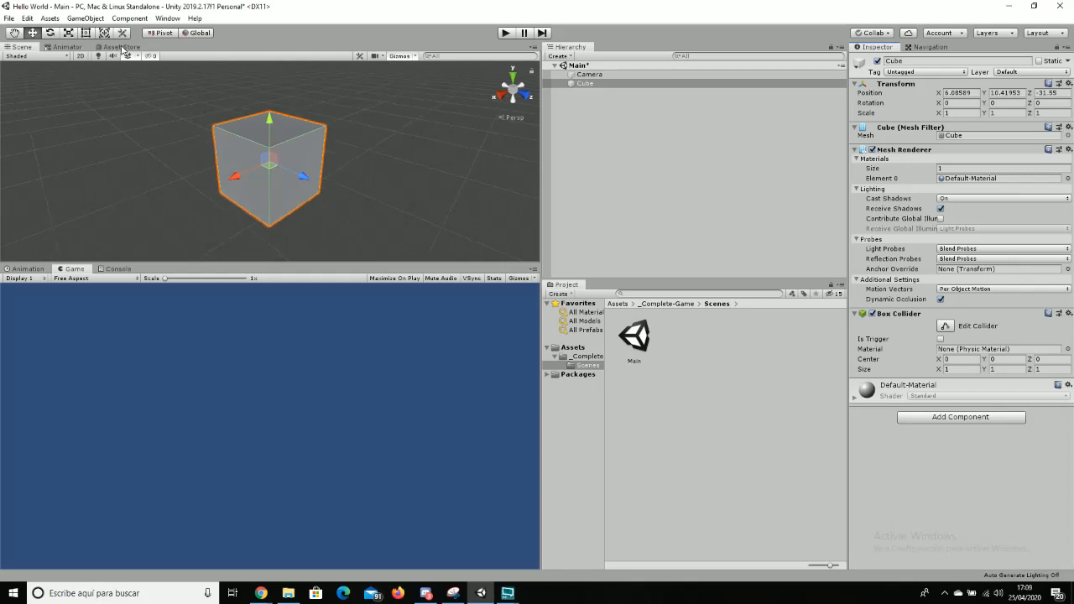
{"action": "left_click", "coordinate": [120, 47]}
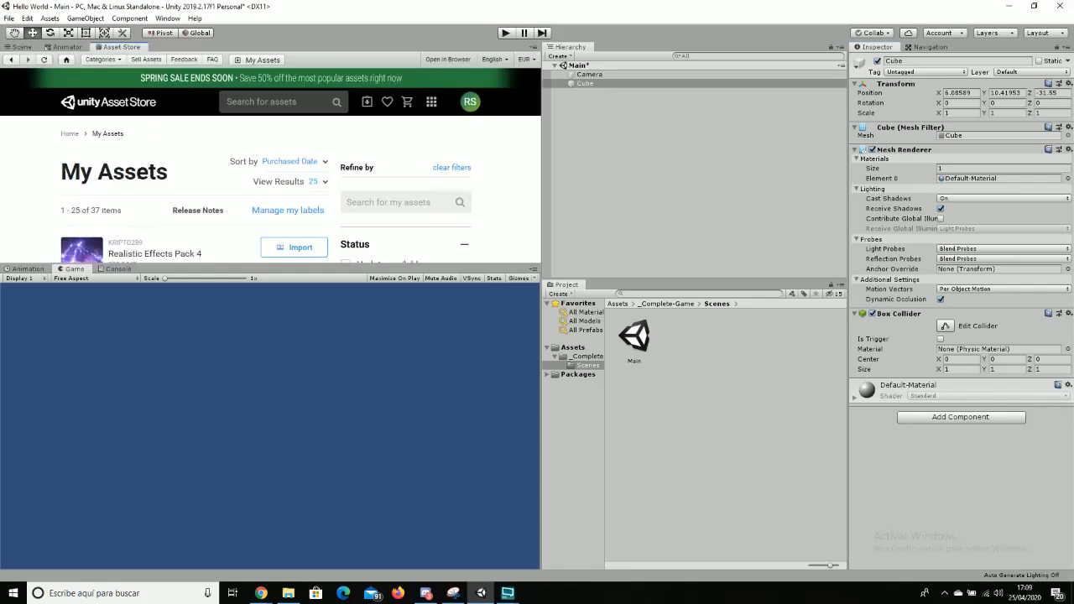
{"action": "scroll", "coordinate": [164, 163], "scroll_direction": "down", "scroll_amount": 2}
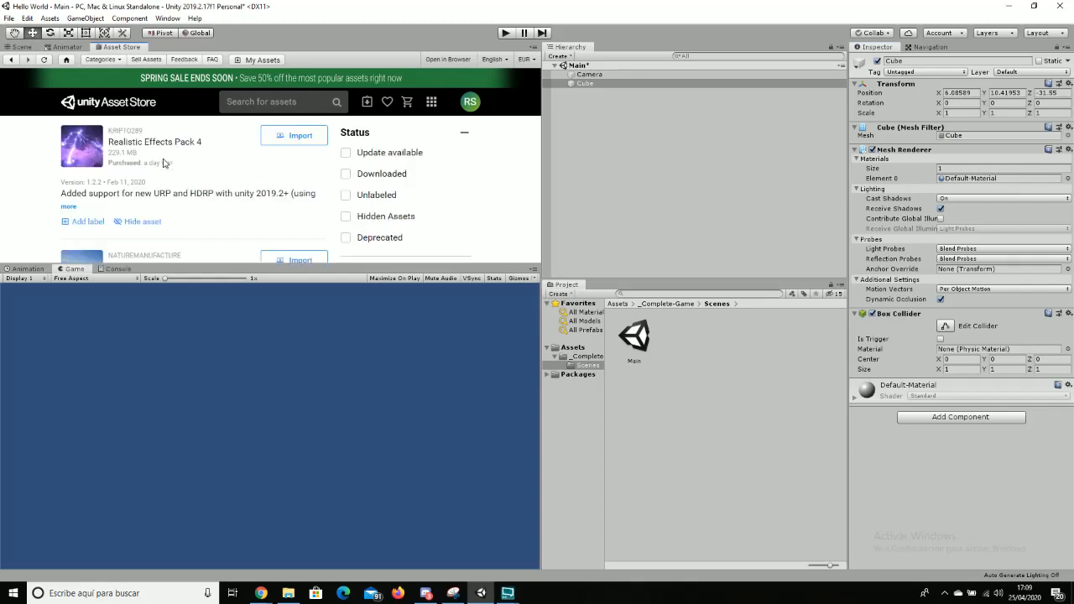
{"action": "scroll", "coordinate": [165, 163], "scroll_direction": "down", "scroll_amount": 2}
{"action": "scroll", "coordinate": [164, 163], "scroll_direction": "down", "scroll_amount": 2}
{"action": "scroll", "coordinate": [165, 165], "scroll_direction": "up", "scroll_amount": 7}
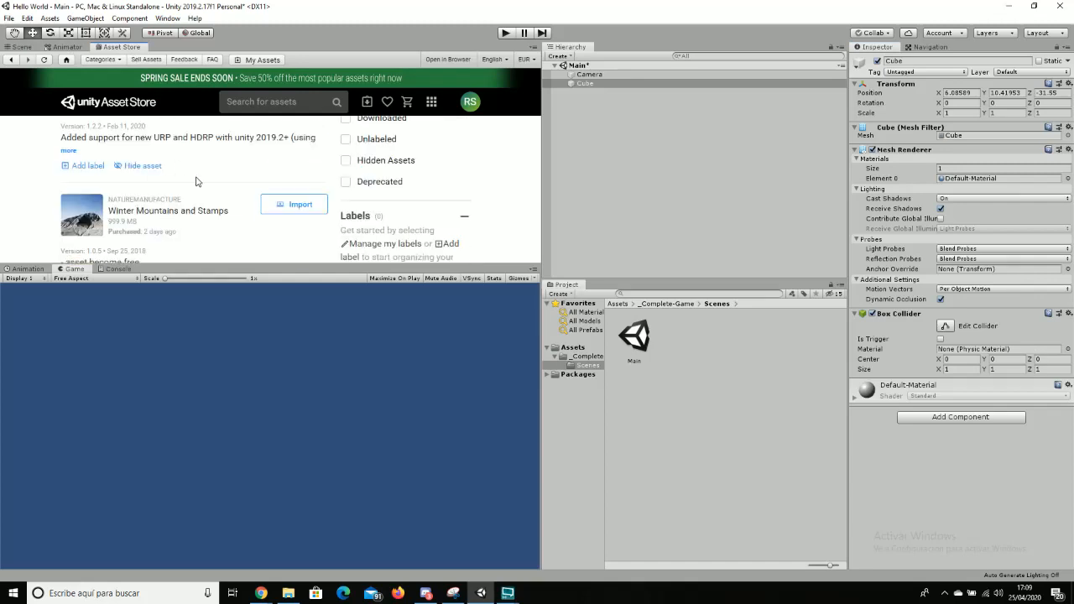
{"action": "scroll", "coordinate": [172, 179], "scroll_direction": "down", "scroll_amount": 7}
{"action": "scroll", "coordinate": [191, 189], "scroll_direction": "down", "scroll_amount": 3}
{"action": "scroll", "coordinate": [192, 189], "scroll_direction": "down", "scroll_amount": 2}
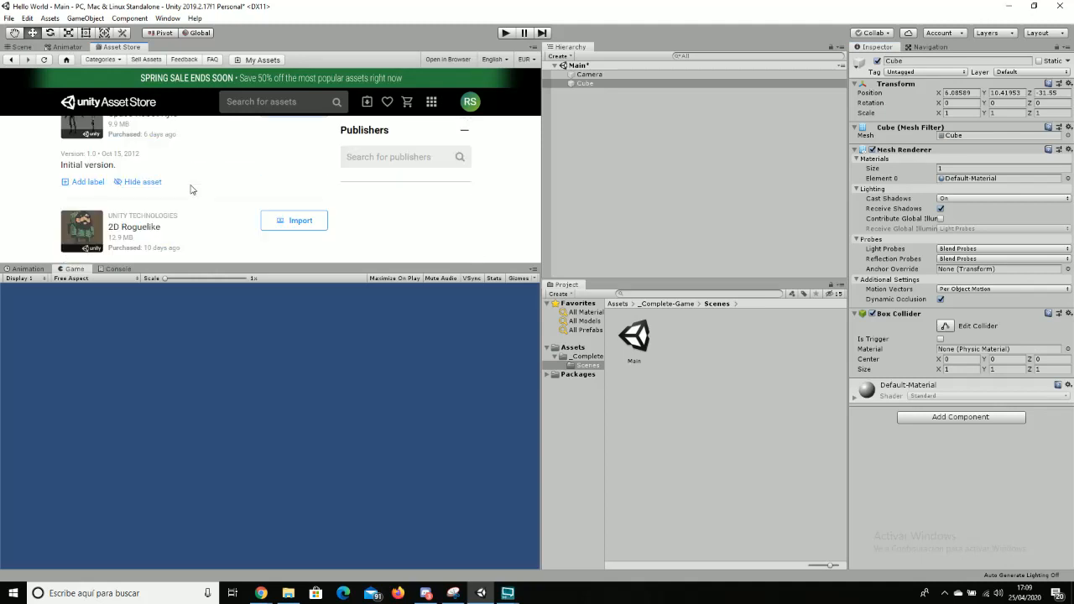
{"action": "scroll", "coordinate": [194, 195], "scroll_direction": "down", "scroll_amount": 1}
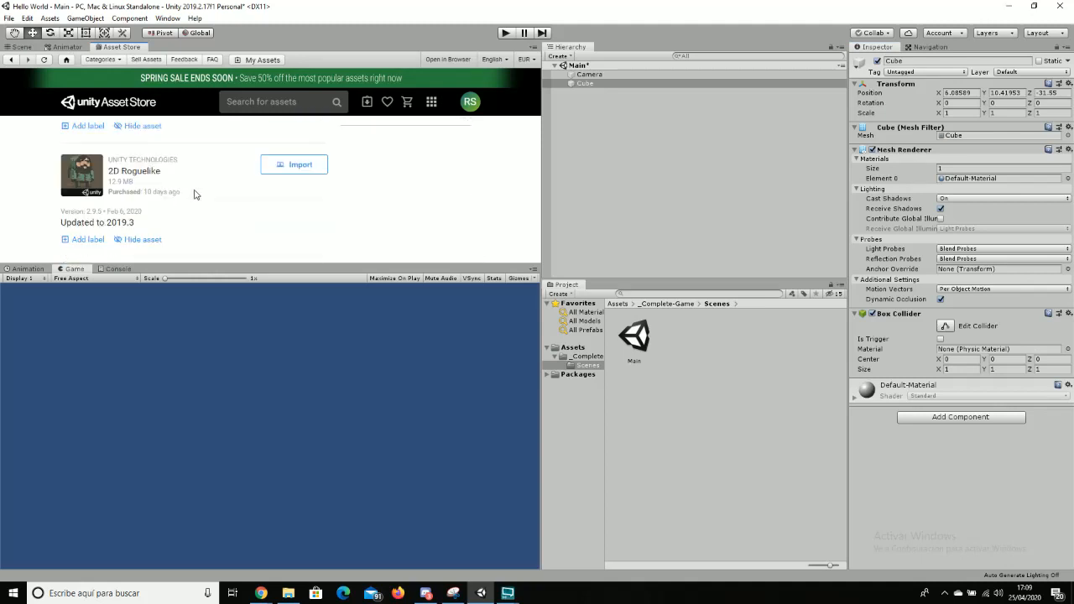
{"action": "scroll", "coordinate": [184, 184], "scroll_direction": "up", "scroll_amount": 1}
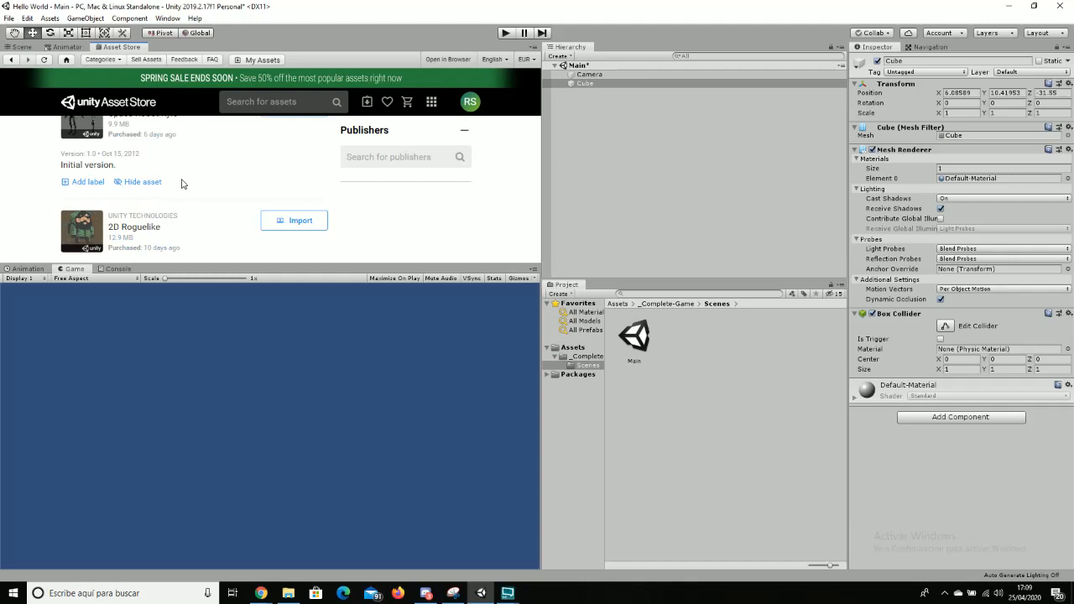
{"action": "left_click", "coordinate": [289, 222]}
{"action": "left_click", "coordinate": [344, 212]}
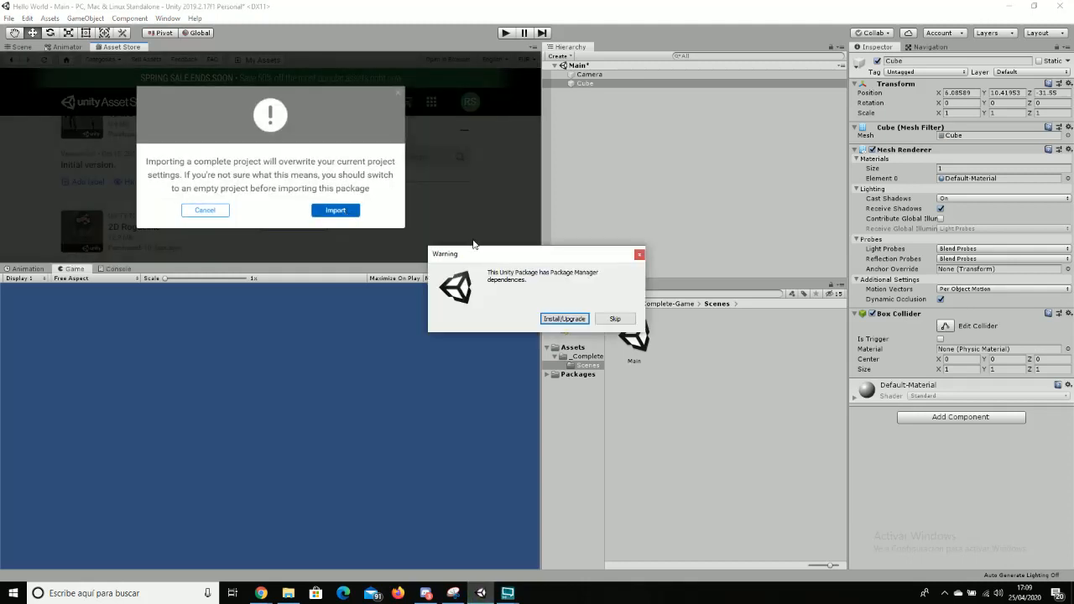
{"action": "left_click", "coordinate": [564, 319]}
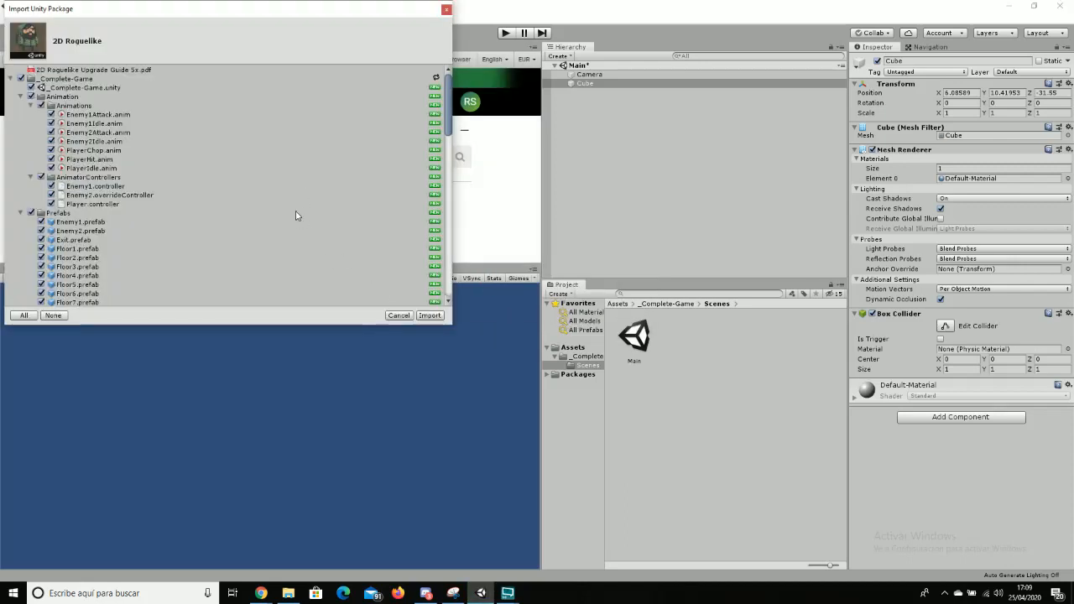
- Review the 2D Roguelike package contents, import all its files and reload the externally modified Main scene
{"action": "scroll", "coordinate": [216, 141], "scroll_direction": "down", "scroll_amount": 5}
{"action": "scroll", "coordinate": [163, 186], "scroll_direction": "up", "scroll_amount": 5}
{"action": "scroll", "coordinate": [162, 186], "scroll_direction": "down", "scroll_amount": 15}
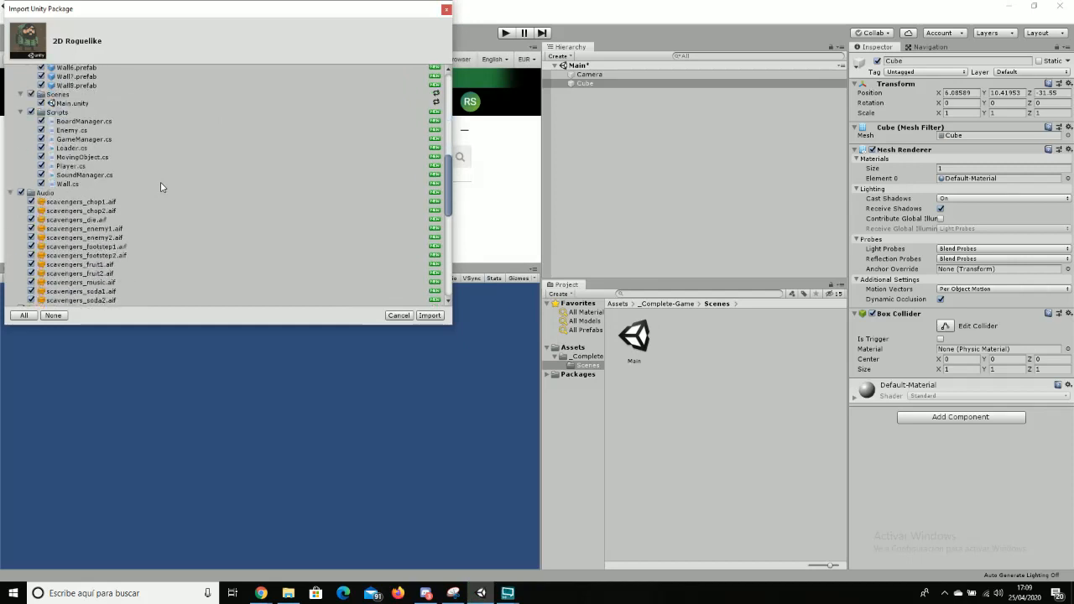
{"action": "scroll", "coordinate": [162, 186], "scroll_direction": "down", "scroll_amount": 5}
{"action": "scroll", "coordinate": [168, 204], "scroll_direction": "up", "scroll_amount": 15}
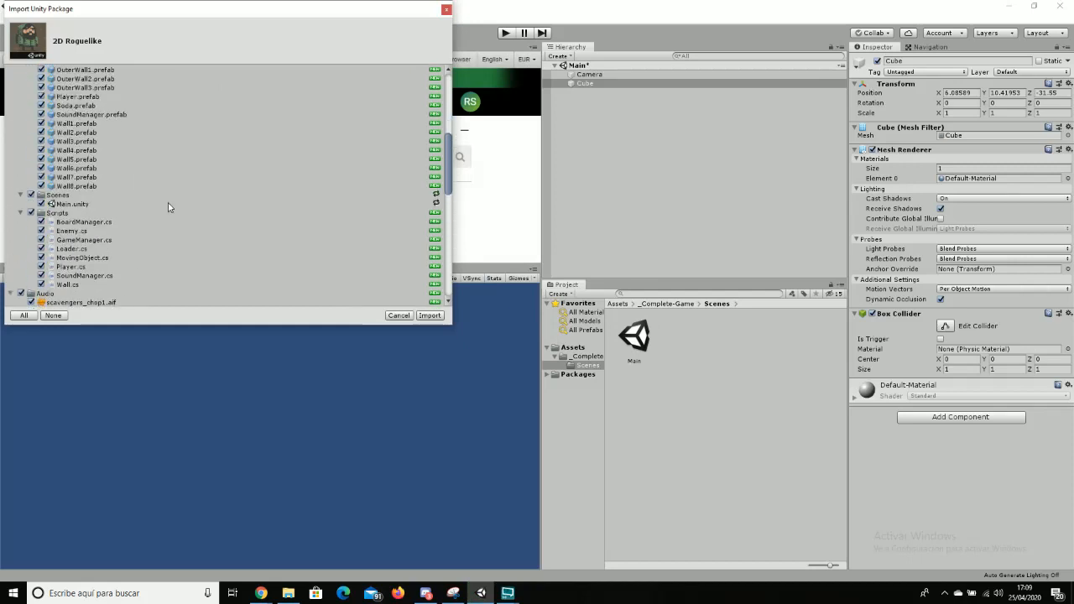
{"action": "left_click", "coordinate": [429, 316]}
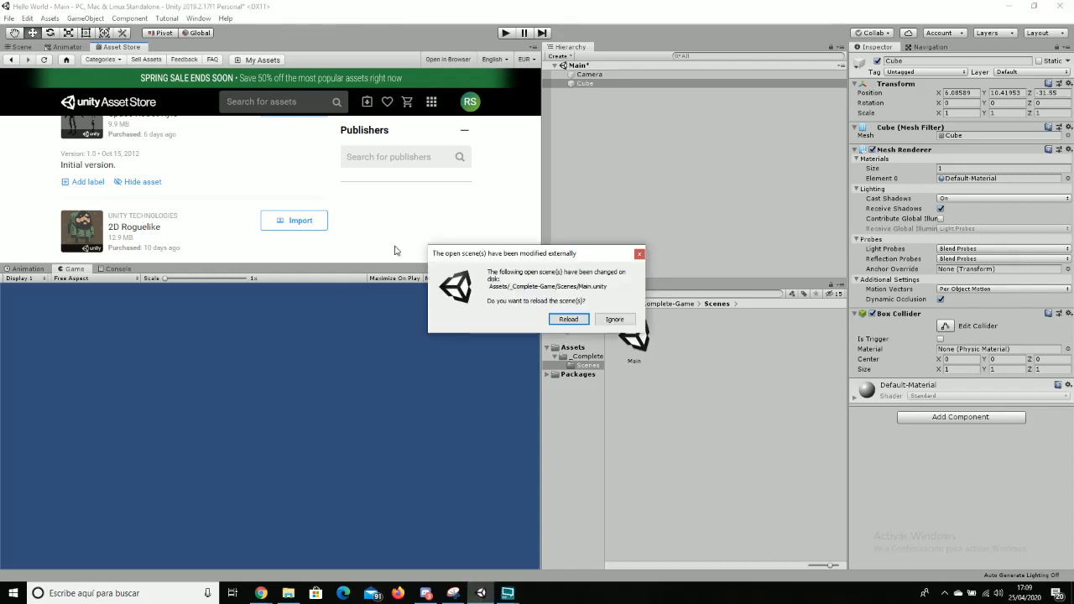
{"action": "left_click", "coordinate": [584, 319]}
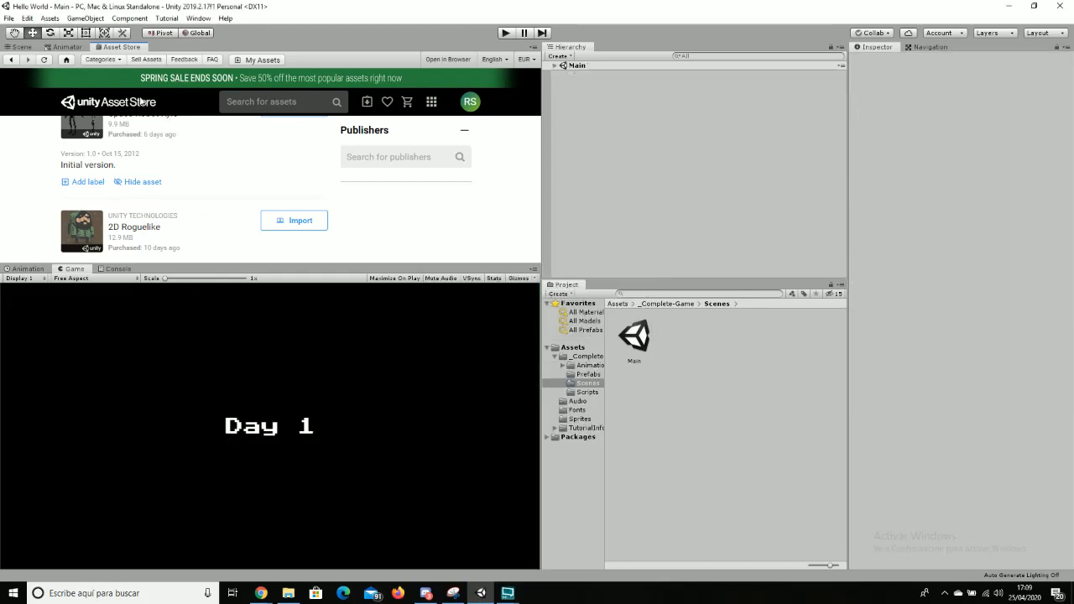
- Return to the Scene view and switch it to 2D mode
{"action": "left_click", "coordinate": [21, 47]}
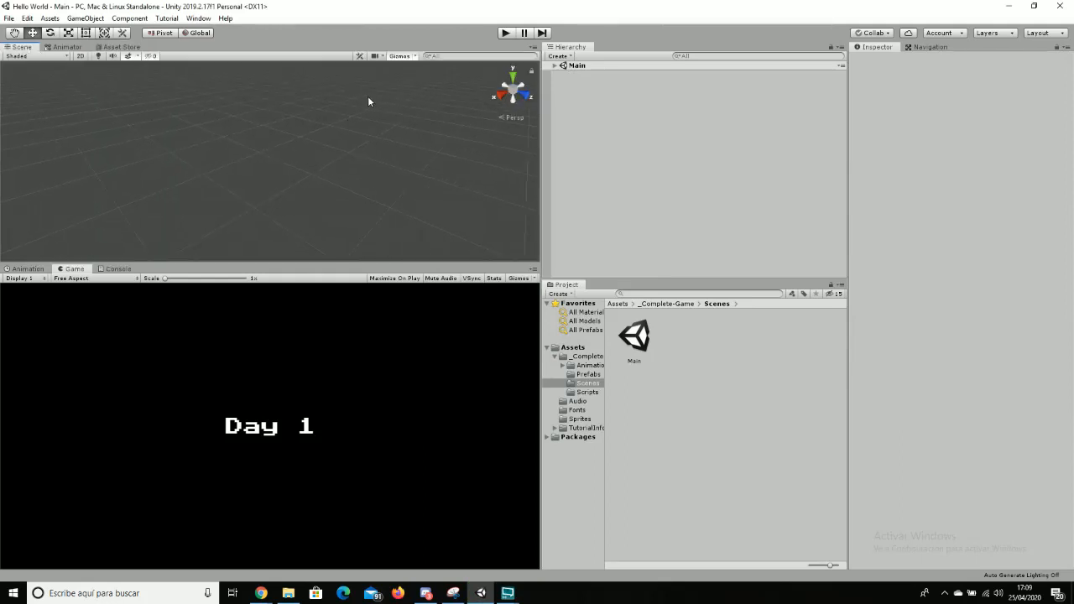
{"action": "left_click", "coordinate": [79, 55]}
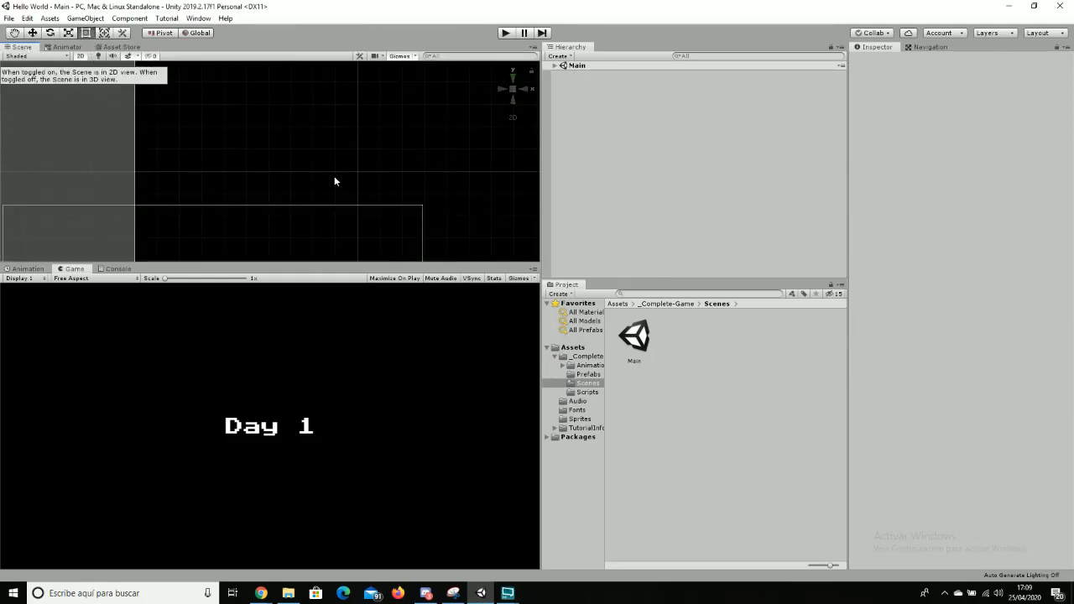
- Expand the Main scene's hierarchy and examine the Player object in the 2D Scene view and its components
{"action": "scroll", "coordinate": [323, 176], "scroll_direction": "down", "scroll_amount": 5}
{"action": "middle_click_drag", "start_coordinate": [307, 165], "coordinate": [156, 163]}
{"action": "scroll", "coordinate": [164, 165], "scroll_direction": "down", "scroll_amount": 3}
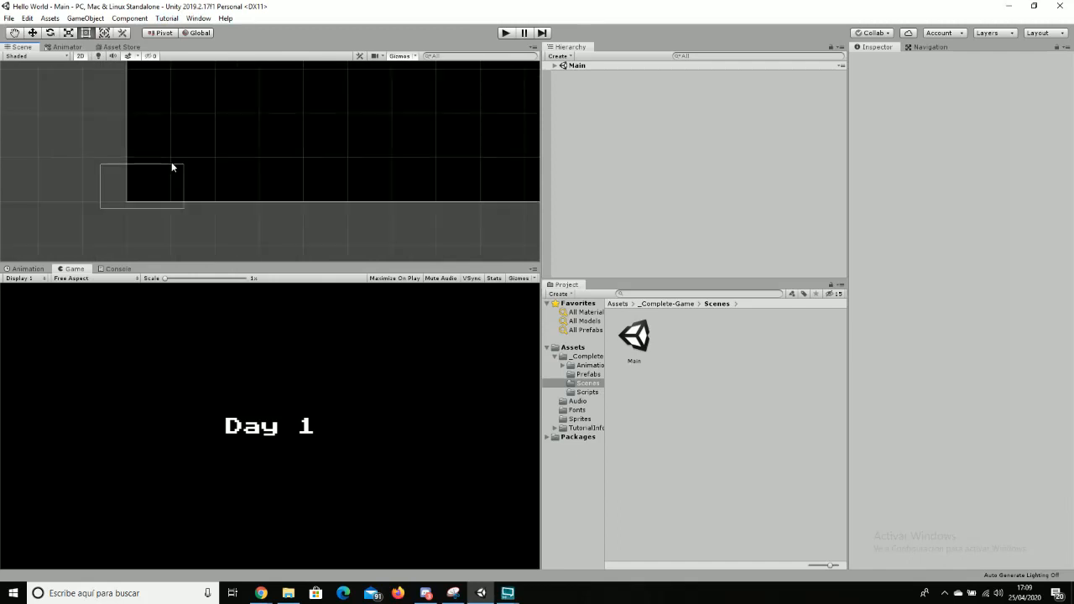
{"action": "scroll", "coordinate": [186, 156], "scroll_direction": "down", "scroll_amount": 8}
{"action": "middle_click_drag", "start_coordinate": [266, 121], "coordinate": [135, 245]}
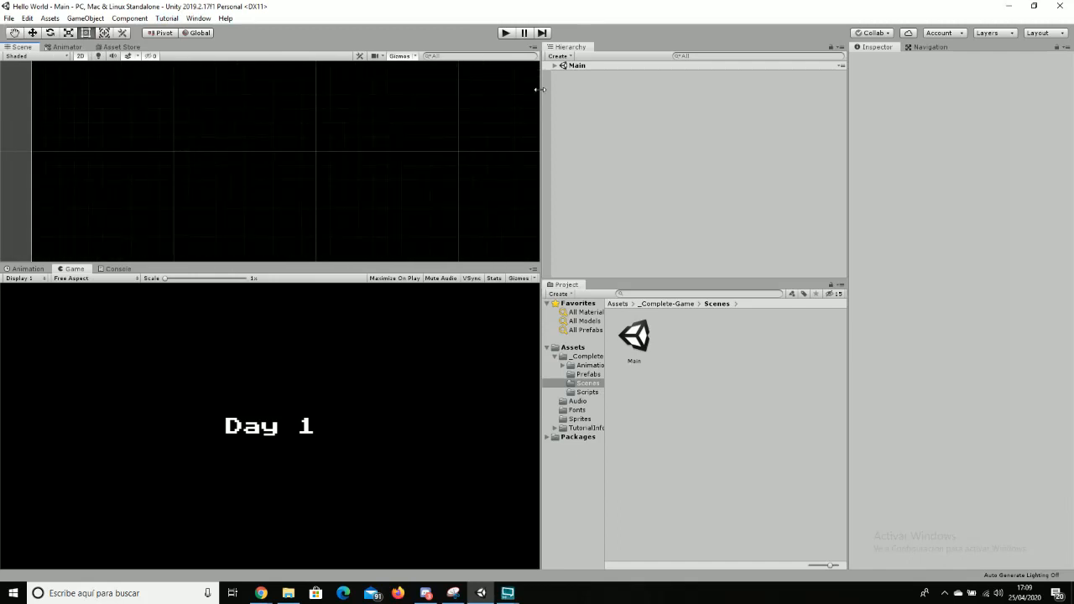
{"action": "left_click", "coordinate": [554, 65]}
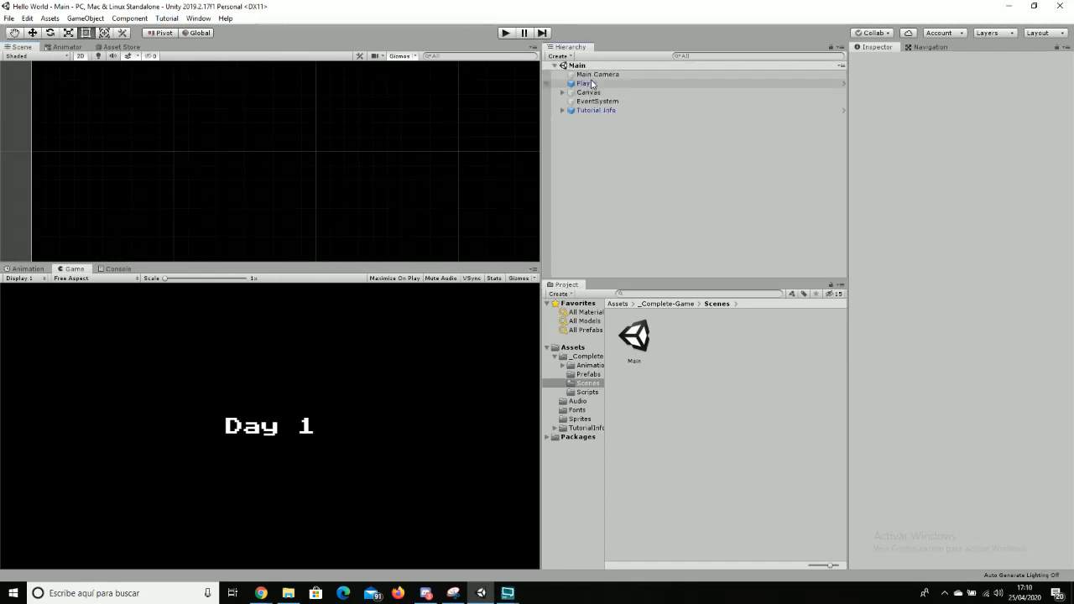
{"action": "double_click", "coordinate": [592, 84]}
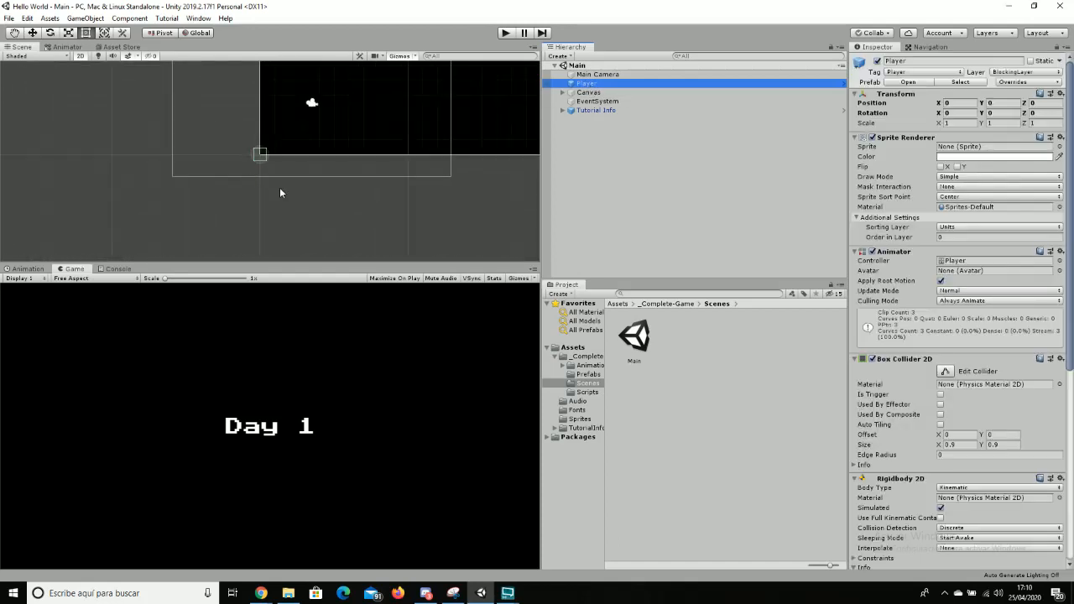
{"action": "scroll", "coordinate": [270, 153], "scroll_direction": "up", "scroll_amount": 20}
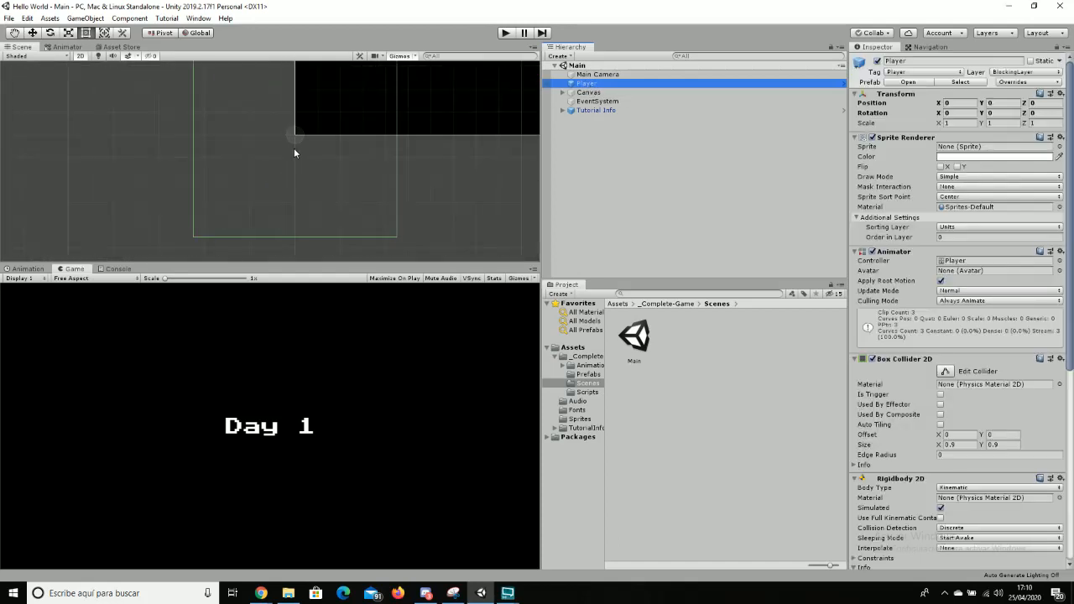
{"action": "scroll", "coordinate": [296, 146], "scroll_direction": "up", "scroll_amount": 10}
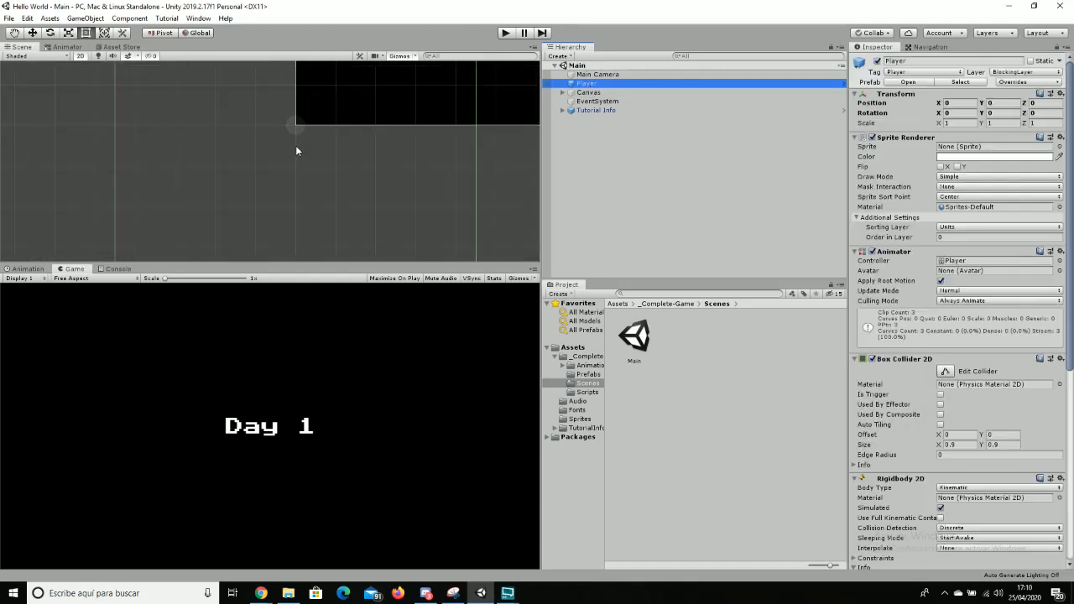
{"action": "double_click", "coordinate": [589, 85]}
{"action": "scroll", "coordinate": [271, 164], "scroll_direction": "up", "scroll_amount": 15}
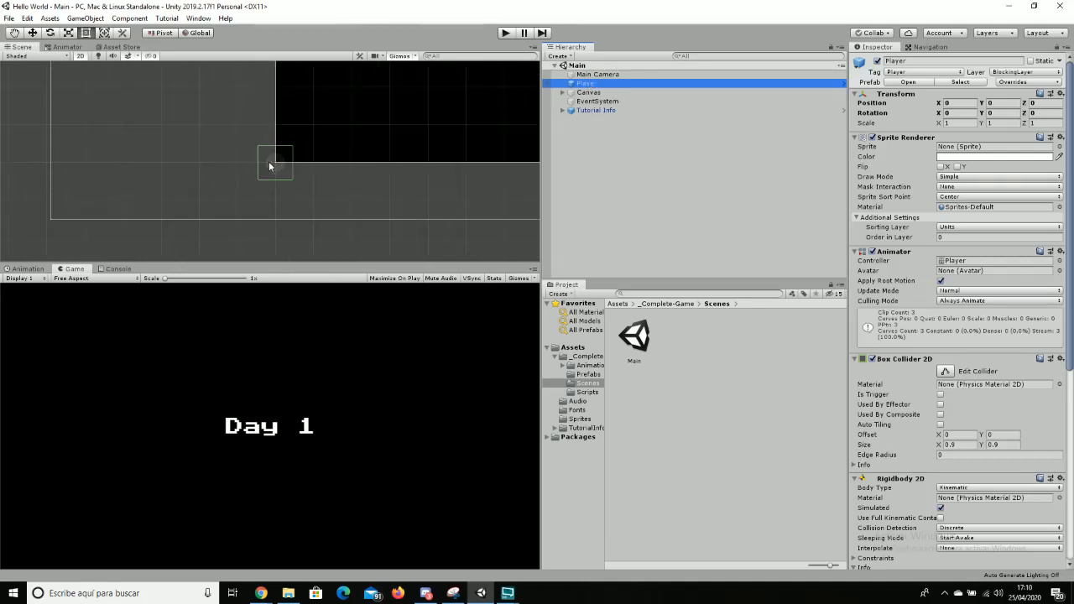
{"action": "scroll", "coordinate": [270, 165], "scroll_direction": "up", "scroll_amount": 10}
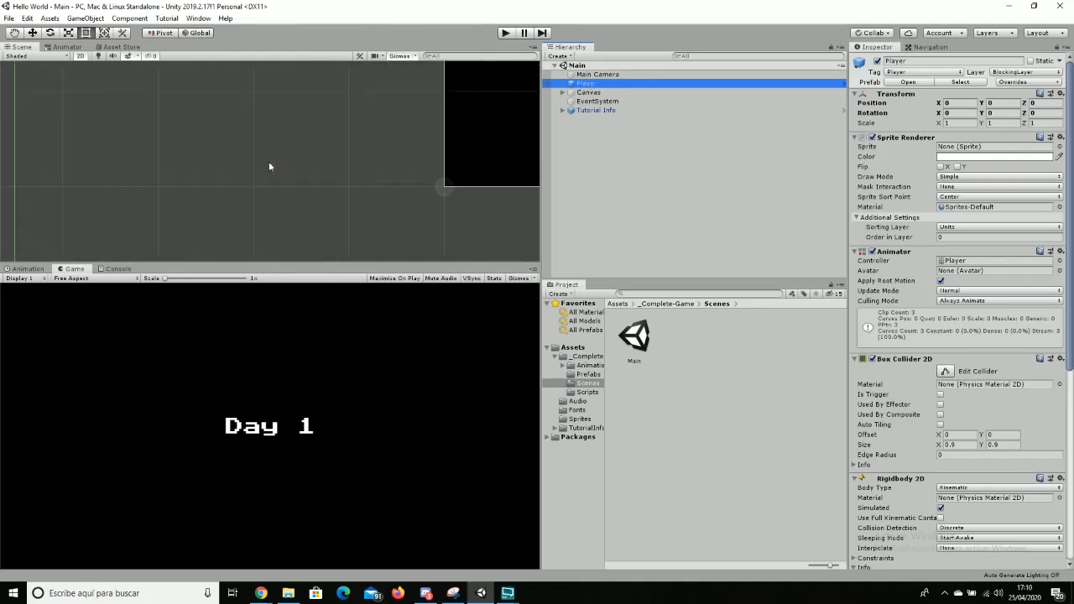
{"action": "scroll", "coordinate": [270, 166], "scroll_direction": "up", "scroll_amount": 5}
{"action": "middle_click_drag", "start_coordinate": [302, 169], "coordinate": [32, 161]}
{"action": "scroll", "coordinate": [326, 201], "scroll_direction": "up", "scroll_amount": 3}
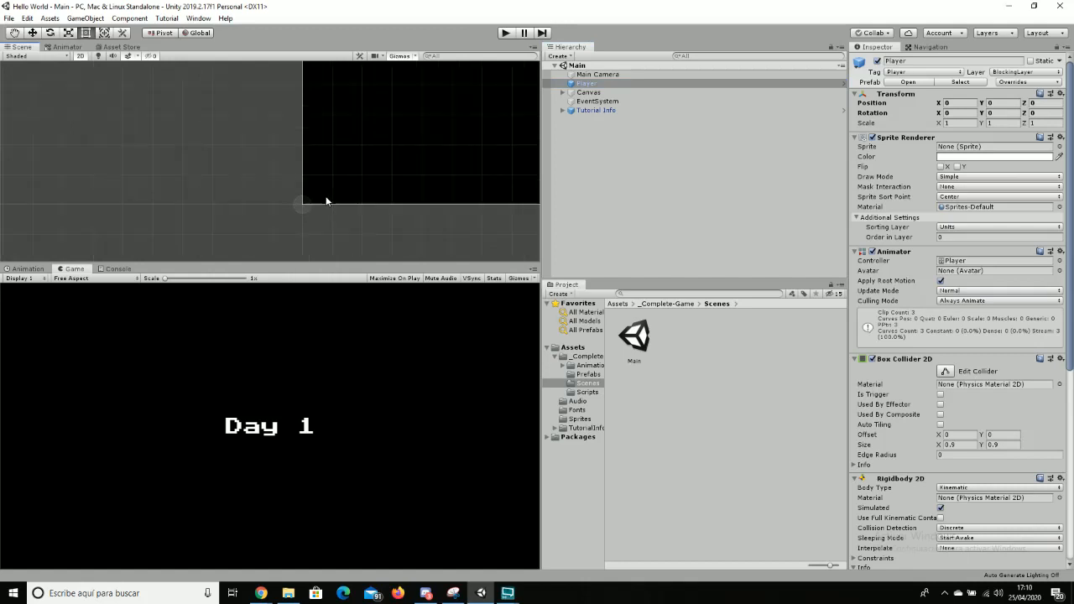
{"action": "scroll", "coordinate": [314, 196], "scroll_direction": "up", "scroll_amount": 5}
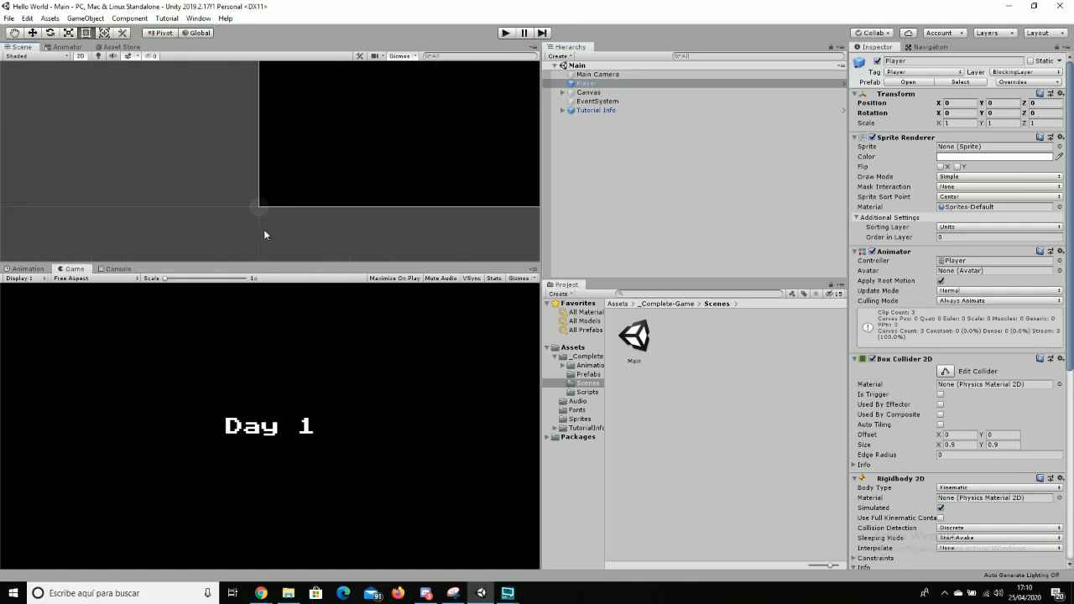
{"action": "scroll", "coordinate": [263, 234], "scroll_direction": "up", "scroll_amount": 6}
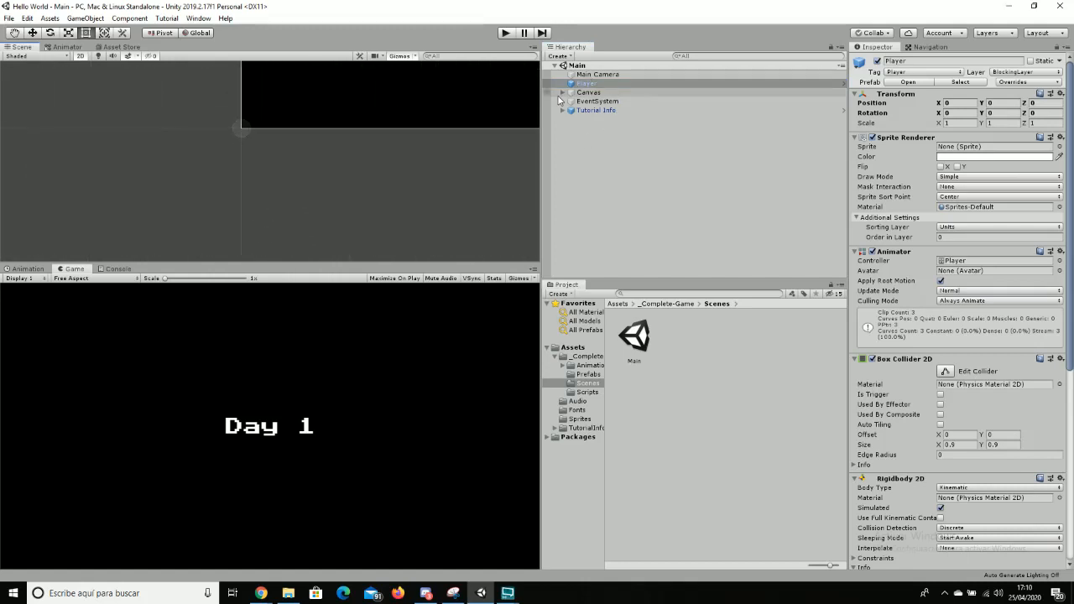
- Expand the Canvas and inspect its FoodText and LevelImage children in the Scene view
{"action": "left_click", "coordinate": [566, 92]}
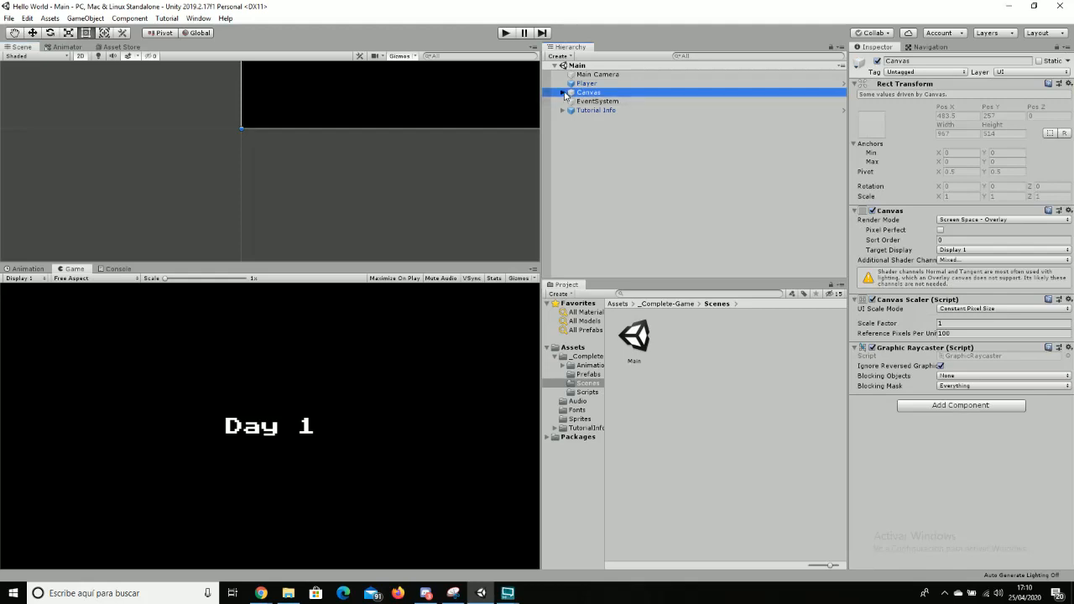
{"action": "left_click", "coordinate": [563, 92]}
{"action": "double_click", "coordinate": [598, 101]}
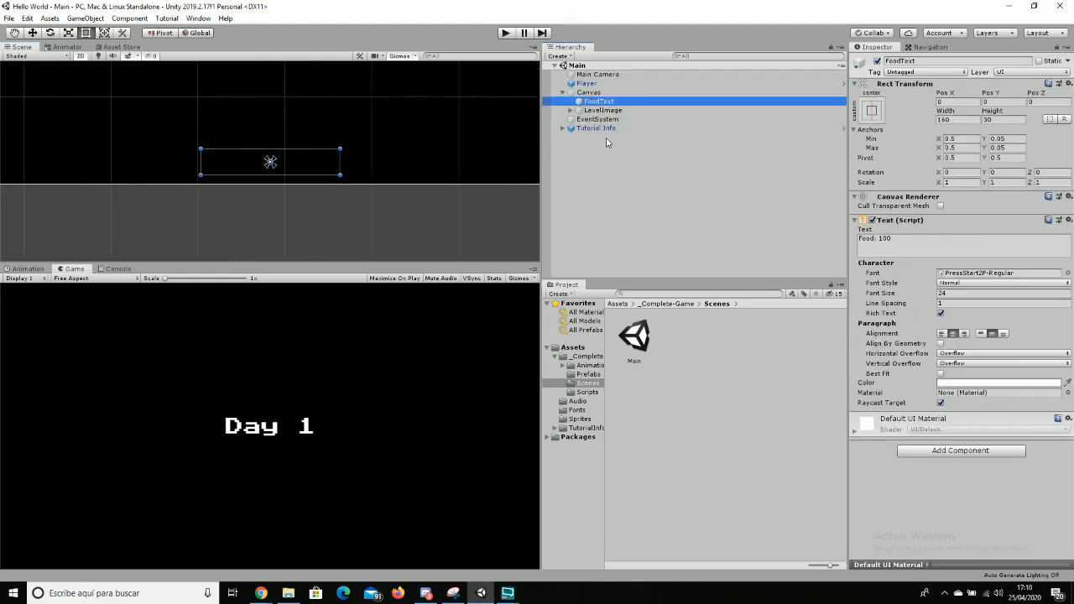
{"action": "double_click", "coordinate": [599, 110]}
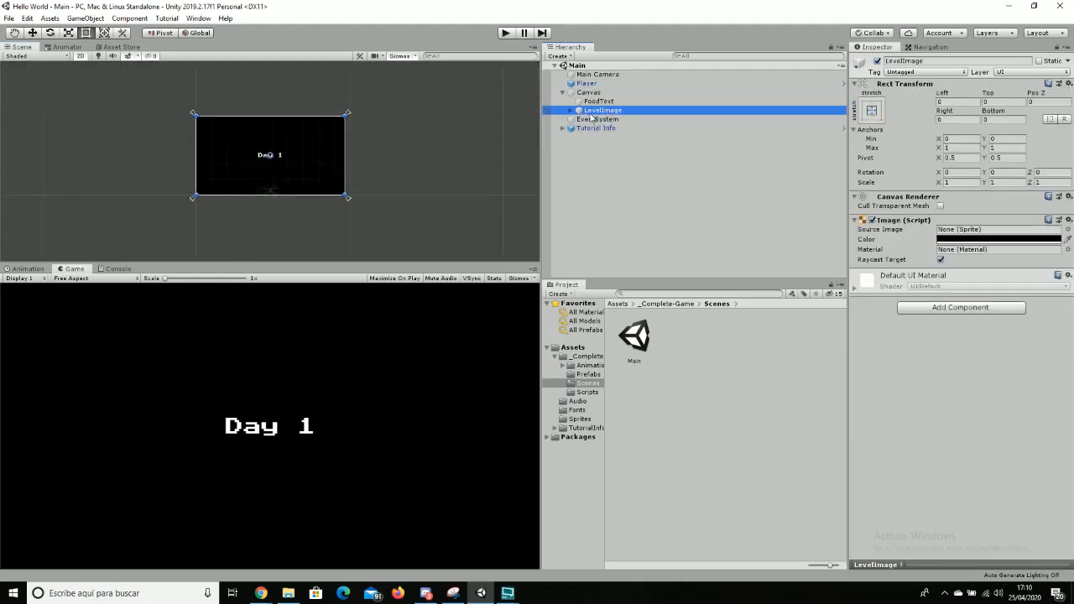
{"action": "left_click", "coordinate": [569, 111]}
- Expand the Tutorial Info object and inspect its settings and its Background child
{"action": "left_click", "coordinate": [581, 137]}
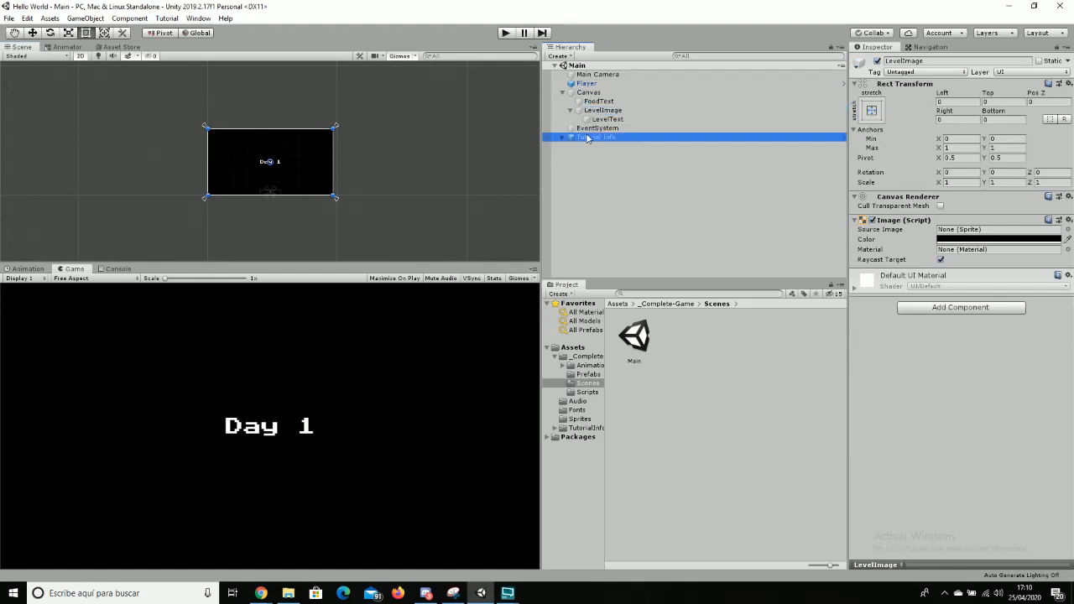
{"action": "left_click", "coordinate": [563, 137]}
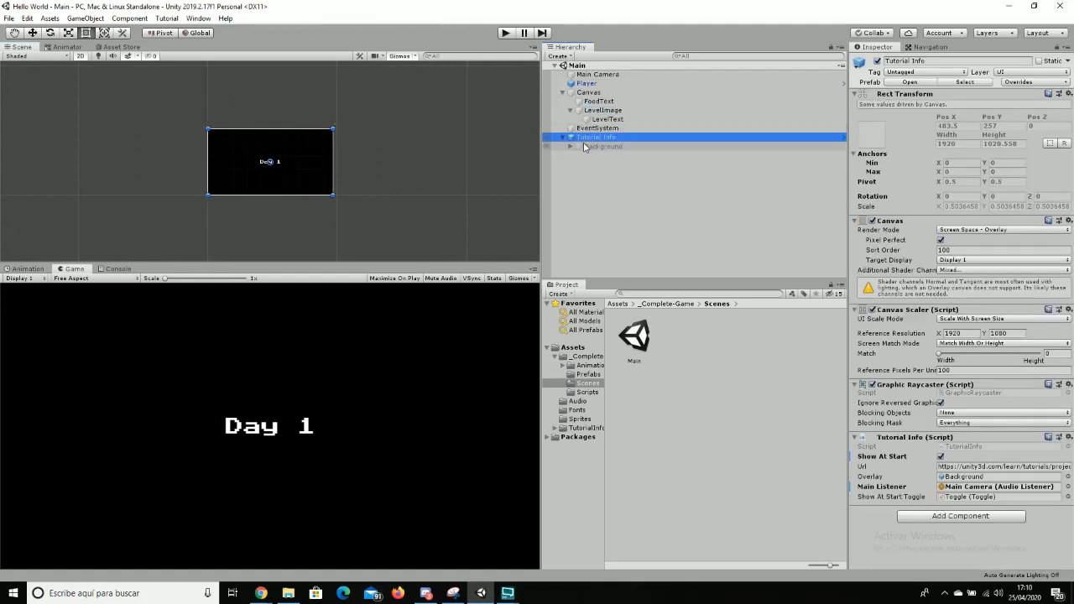
{"action": "left_click", "coordinate": [584, 147]}
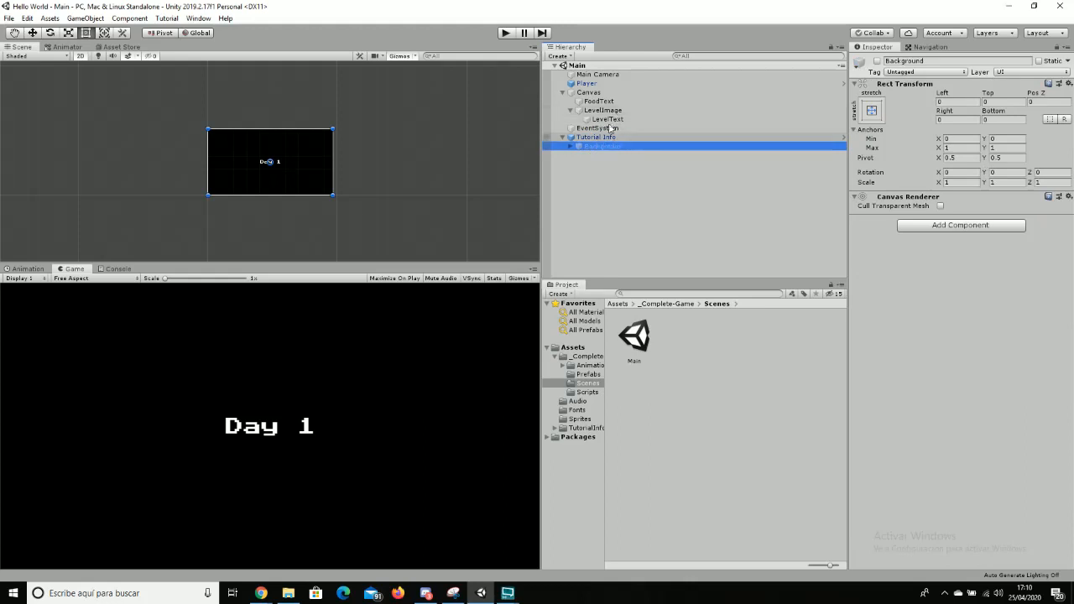
- Run the game in the editor, start playing, and move the character through Day 1 to collect the soda
{"action": "left_click", "coordinate": [505, 33]}
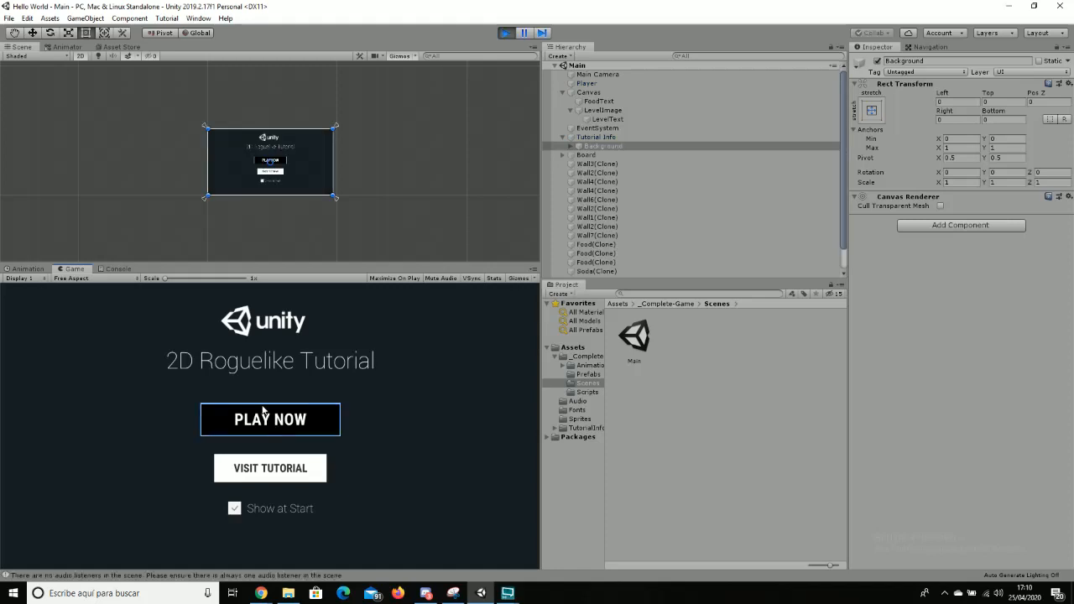
{"action": "left_click", "coordinate": [267, 418]}
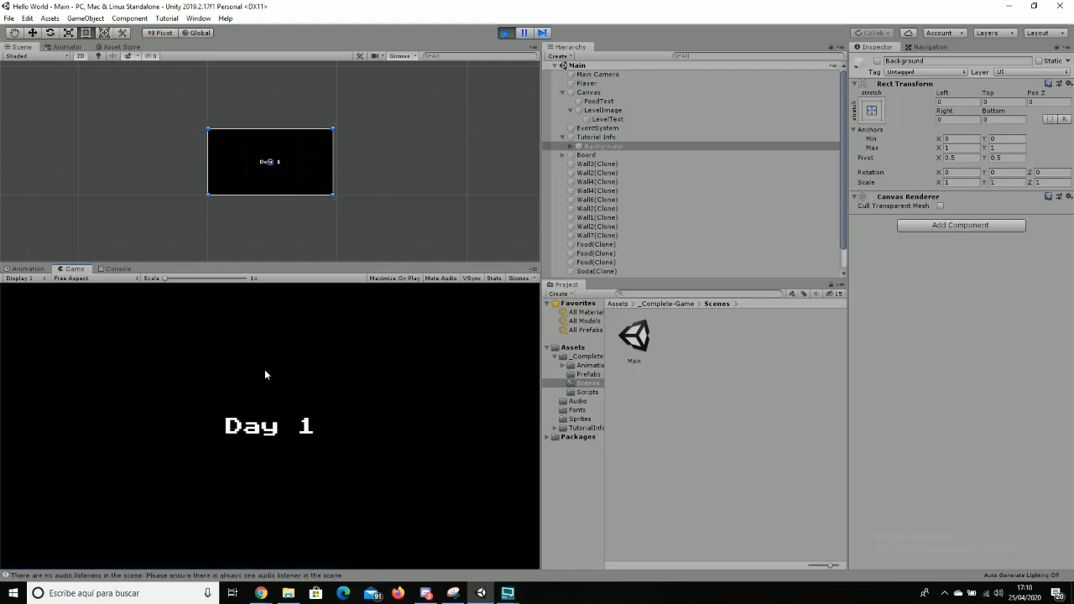
{"action": "key", "text": "Right"}
{"action": "key", "text": "Left"}
{"action": "key", "text": "Right"}
{"action": "key", "text": "Right"}
{"action": "key", "text": "Right"}
{"action": "key", "text": "Up"}
{"action": "key", "text": "Up"}
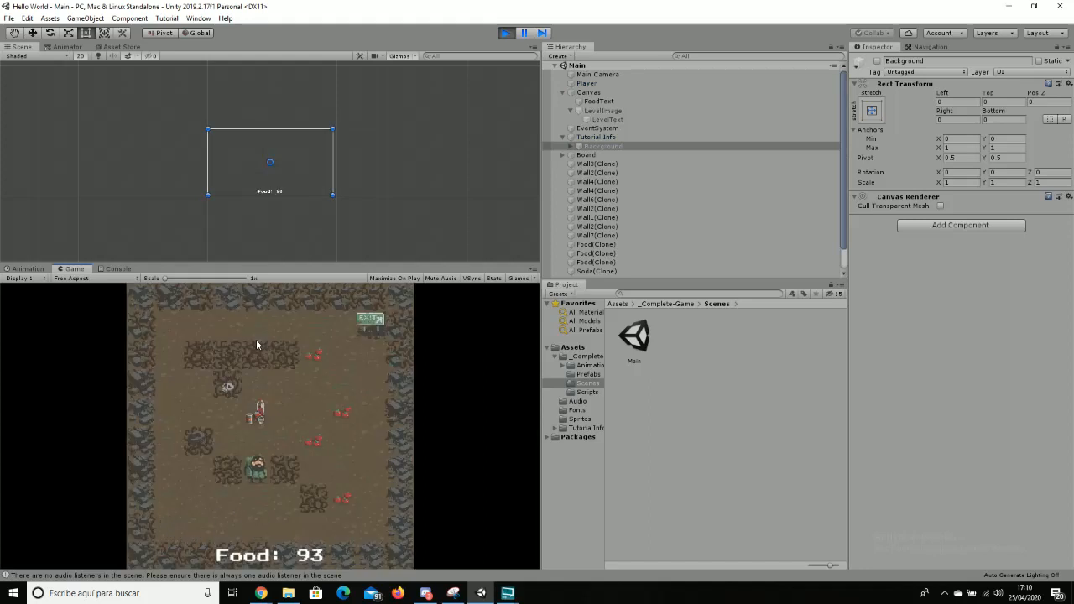
{"action": "key", "text": "Left"}
{"action": "key", "text": "Left"}
{"action": "key", "text": "Up"}
{"action": "key", "text": "Up"}
{"action": "key", "text": "Right"}
{"action": "key", "text": "Right"}
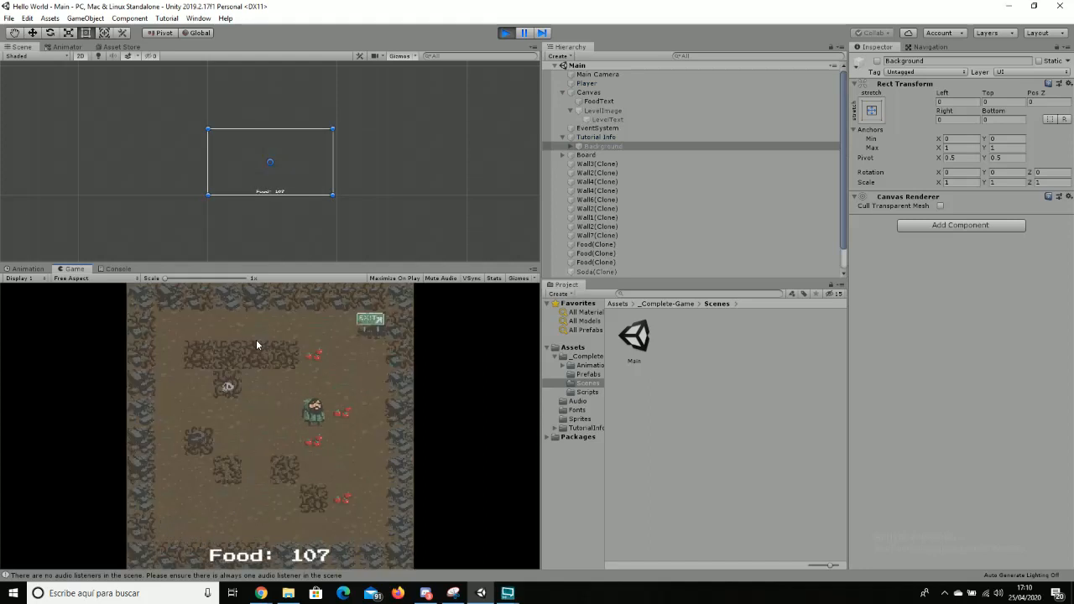
- Move the character around the Day 1 board to collect the four remaining food items
{"action": "key", "text": "Down"}
{"action": "key", "text": "Right"}
{"action": "key", "text": "Up"}
{"action": "key", "text": "Down"}
{"action": "key", "text": "Down"}
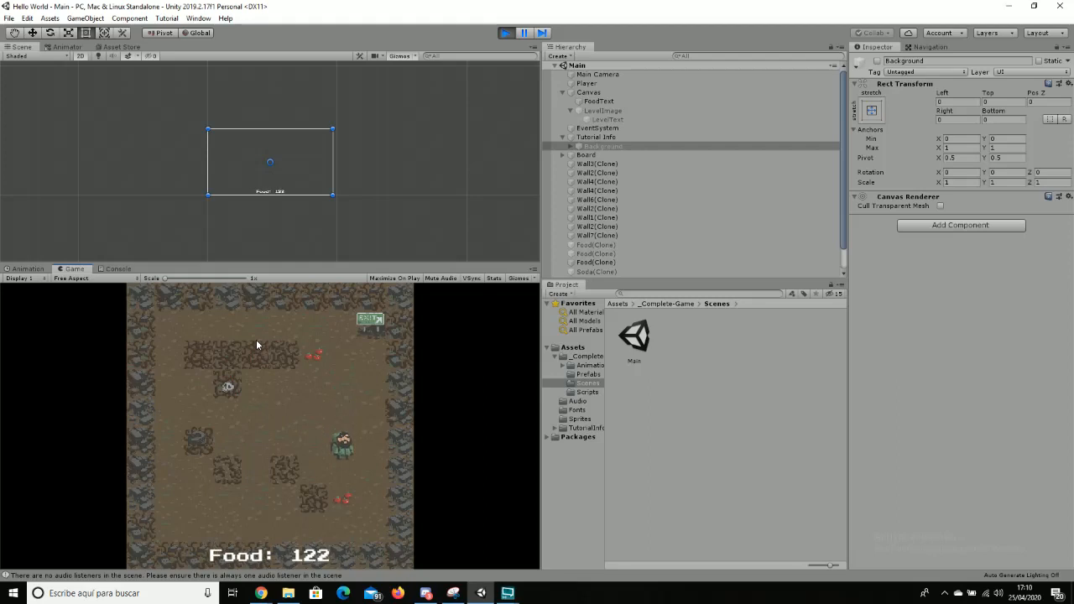
{"action": "key", "text": "Down"}
{"action": "key", "text": "Up"}
{"action": "key", "text": "Up"}
{"action": "key", "text": "Up"}
{"action": "key", "text": "Up"}
{"action": "key", "text": "Up"}
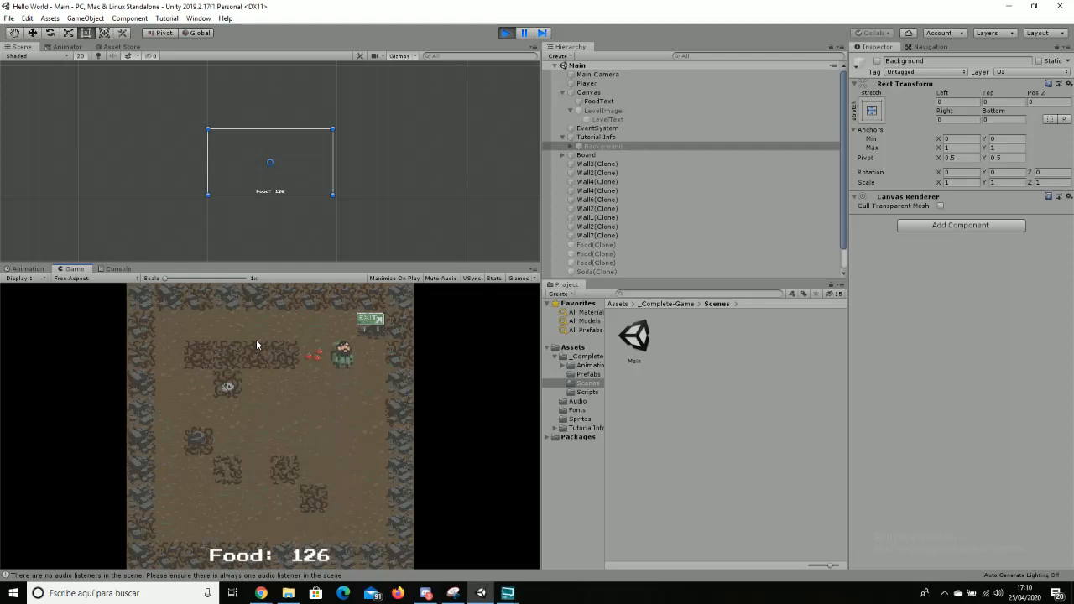
{"action": "key", "text": "Left"}
{"action": "key", "text": "Down"}
{"action": "key", "text": "Down"}
{"action": "key", "text": "Left"}
{"action": "key", "text": "Left"}
{"action": "key", "text": "Left"}
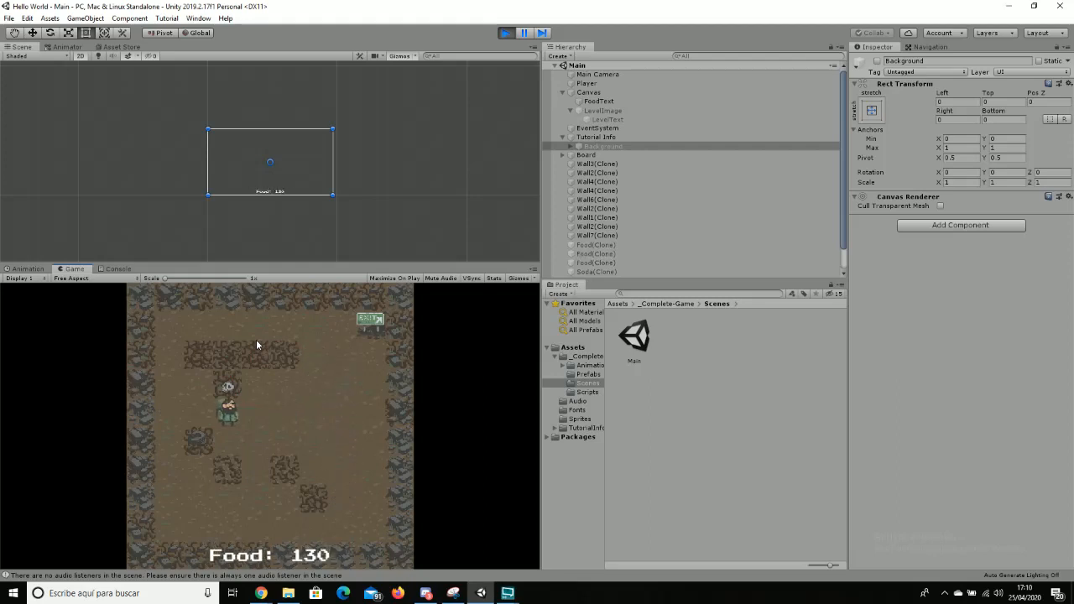
- Break the skull wall block and walk the character to the Day 1 exit
{"action": "key", "text": "Left"}
{"action": "key", "text": "Up"}
{"action": "key", "text": "Right"}
{"action": "key", "text": "Right"}
{"action": "key", "text": "Right"}
{"action": "key", "text": "Right"}
{"action": "key", "text": "Right"}
{"action": "key", "text": "Right"}
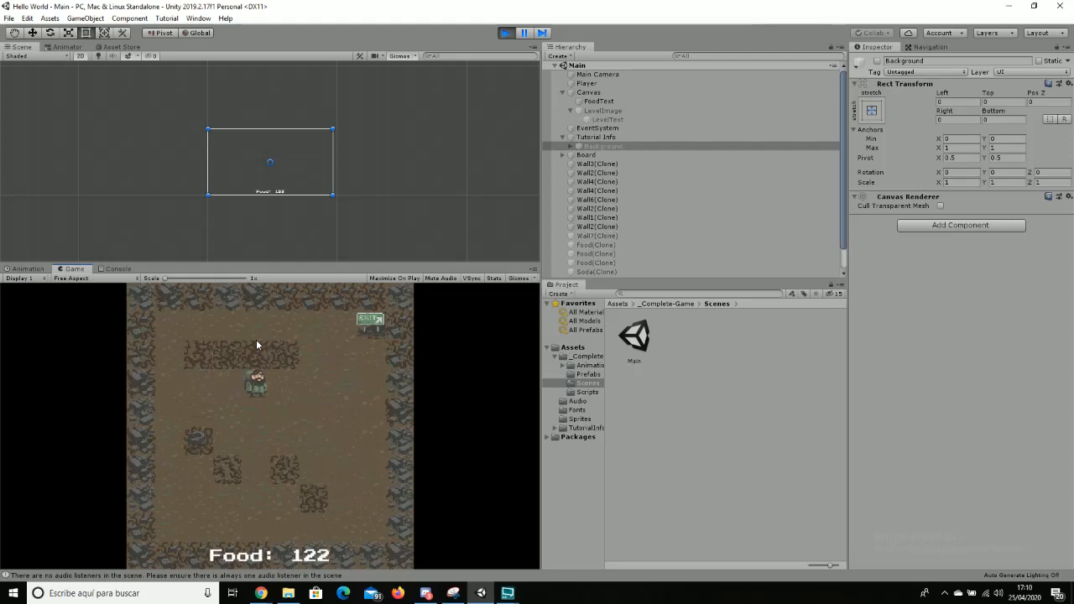
{"action": "key", "text": "Right"}
{"action": "key", "text": "Right"}
{"action": "key", "text": "Right"}
{"action": "key", "text": "Right"}
{"action": "key", "text": "Up"}
{"action": "key", "text": "Up"}
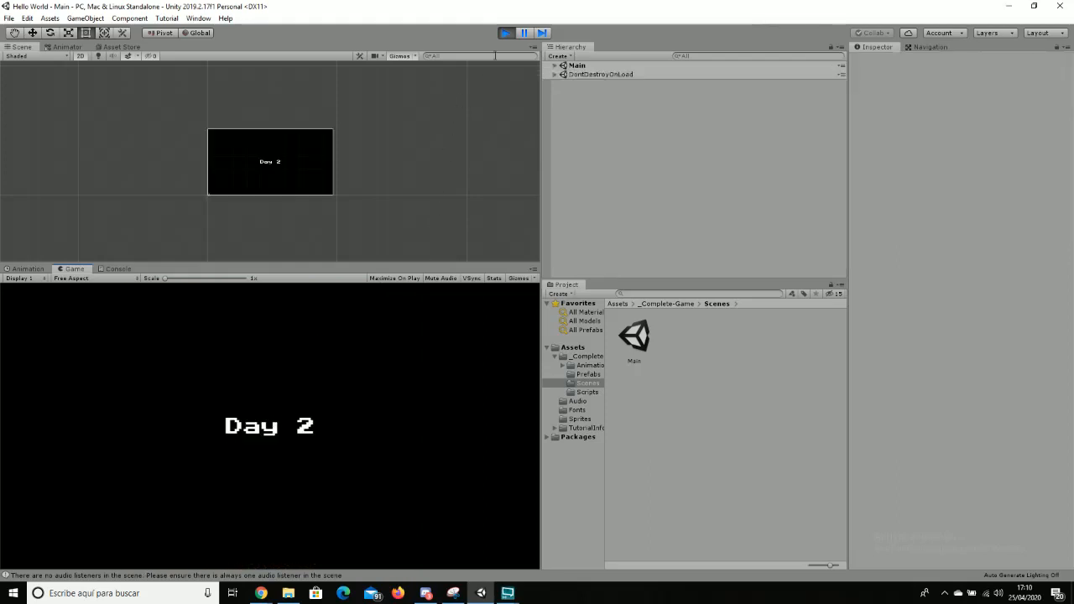
- Move the character a few tiles on the Day 2 board and stop the game
{"action": "key", "text": "Right"}
{"action": "key", "text": "Right"}
{"action": "key", "text": "Right"}
{"action": "key", "text": "Up"}
{"action": "key", "text": "Up"}
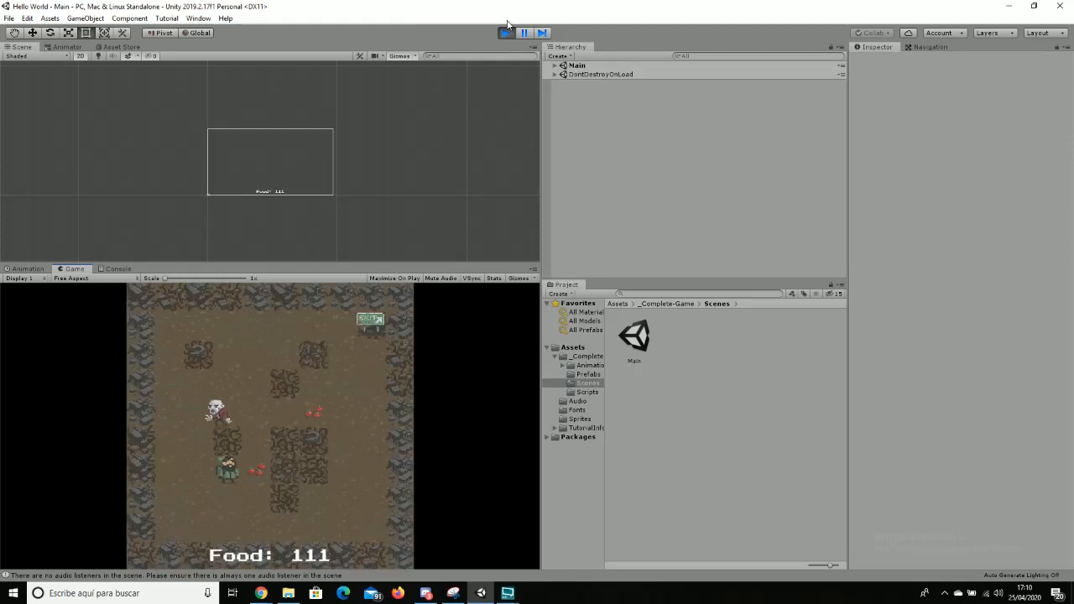
{"action": "key", "text": "Right"}
{"action": "left_click", "coordinate": [500, 35]}
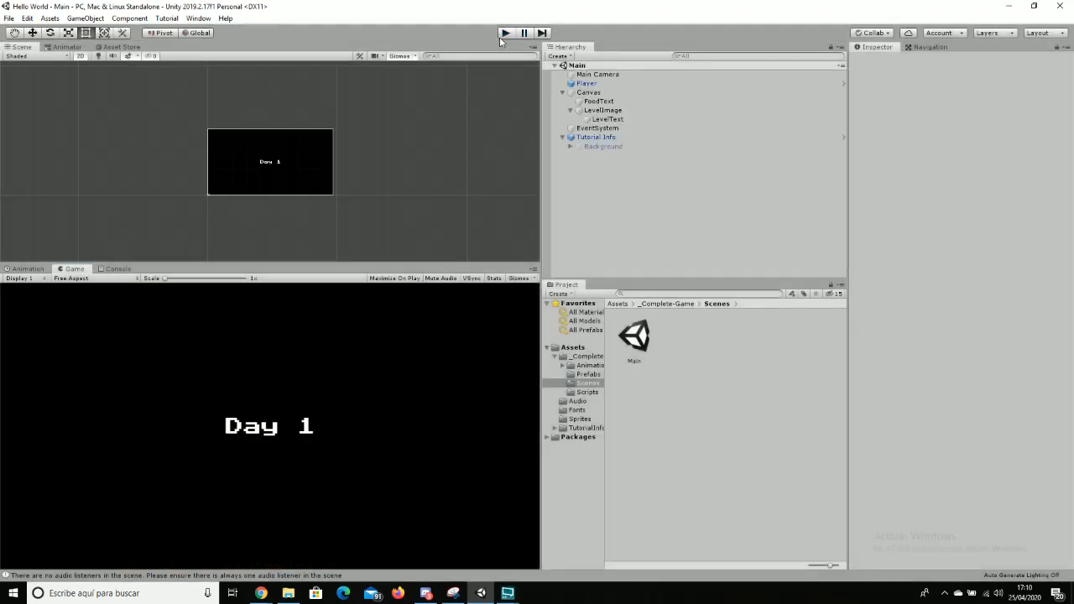